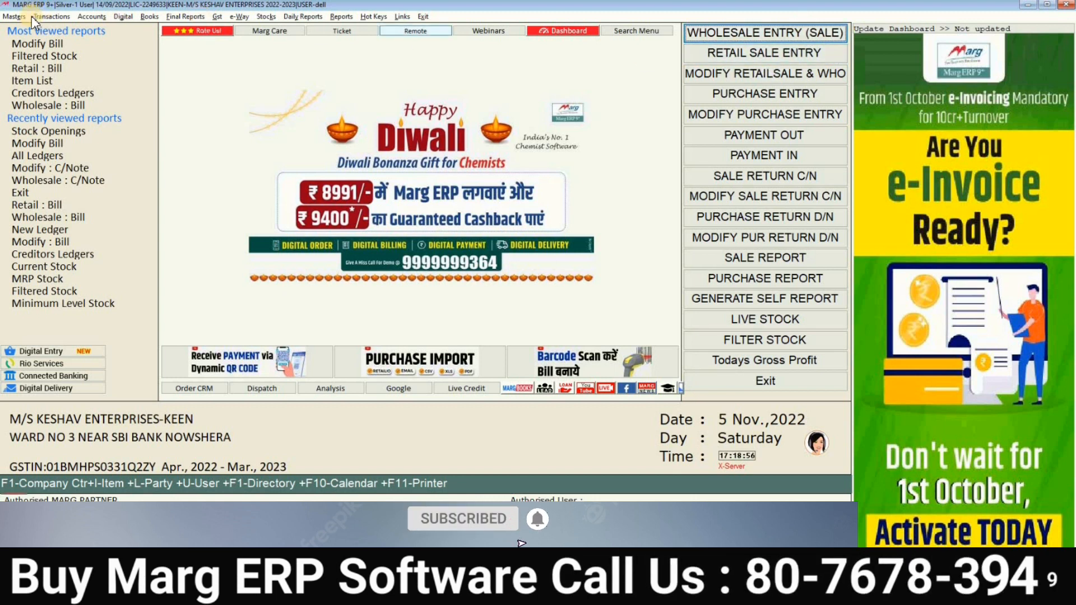
- Start a wholesale purchase bill for ATAM MANAN & CO with party number 767, dated 05/11/2022, type LOCAL
left_click(50, 16)
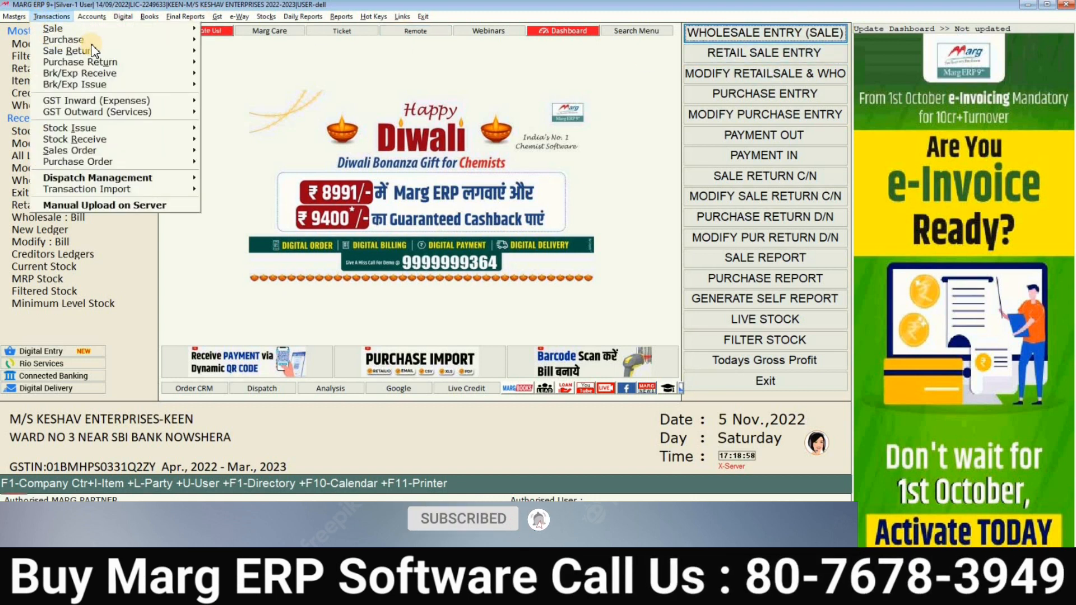
mouse_move(96, 41)
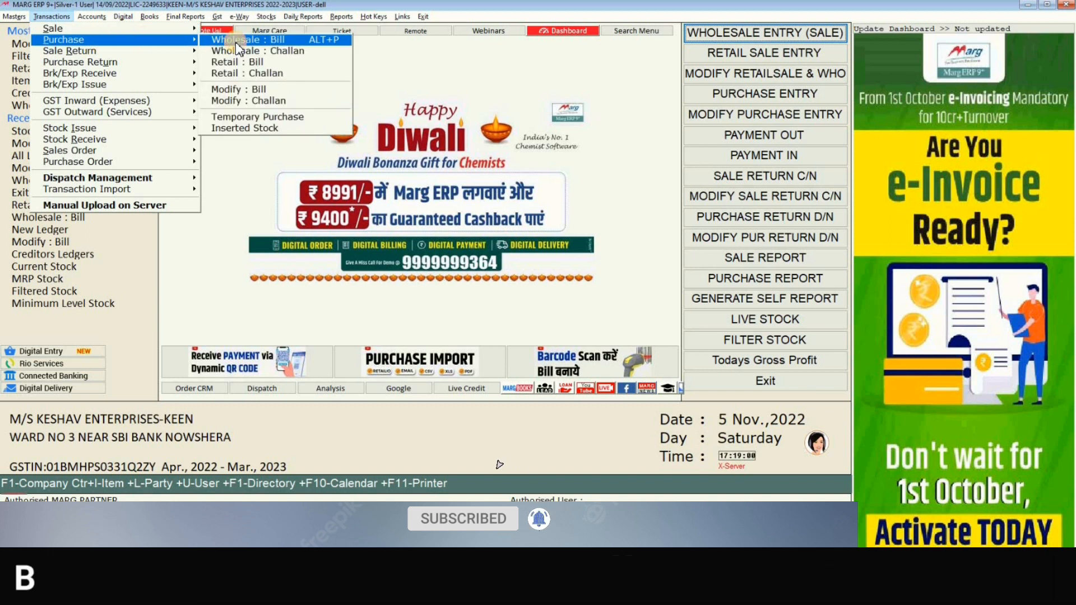
left_click(237, 45)
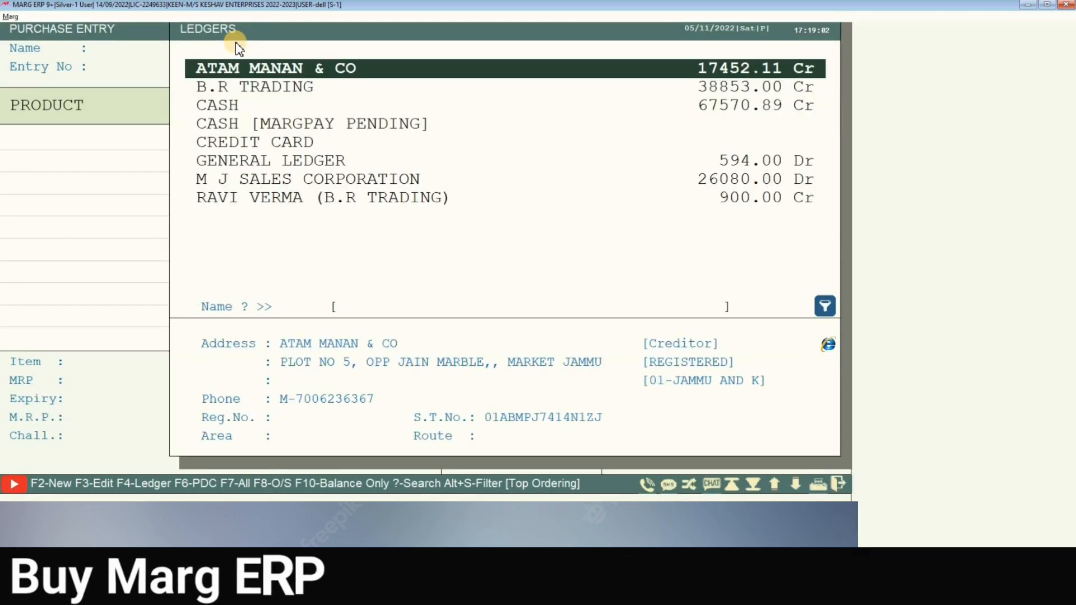
key("Return")
type("767")
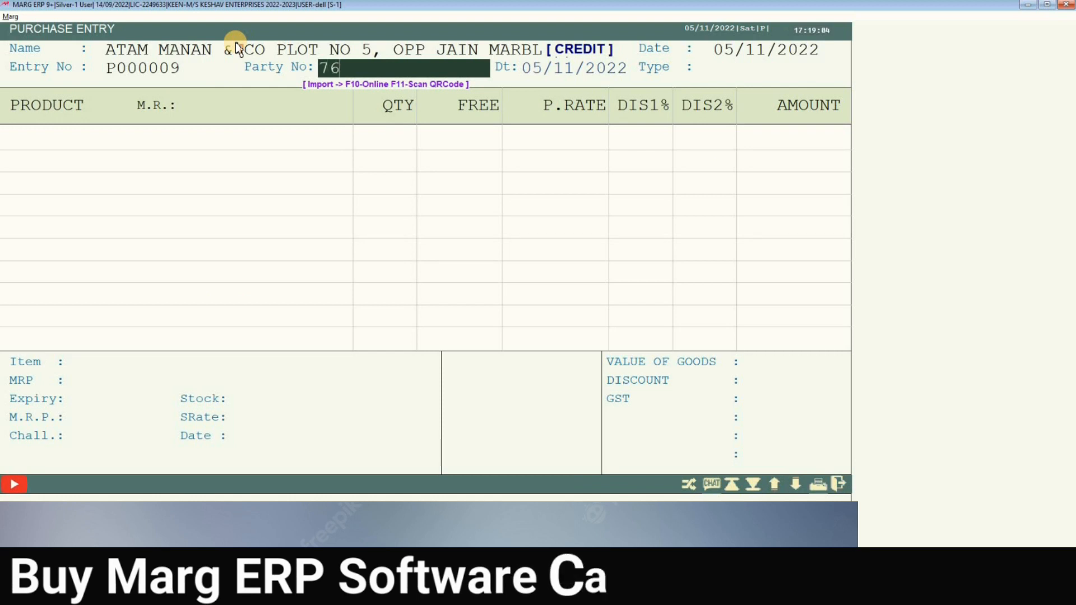
key("Return")
key("Return")
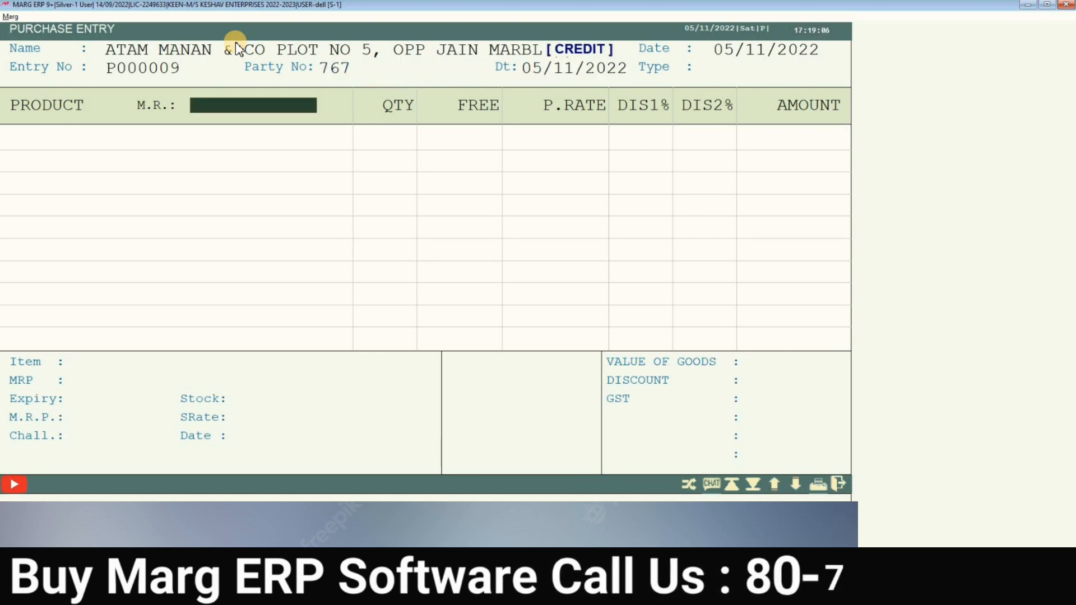
key("Return")
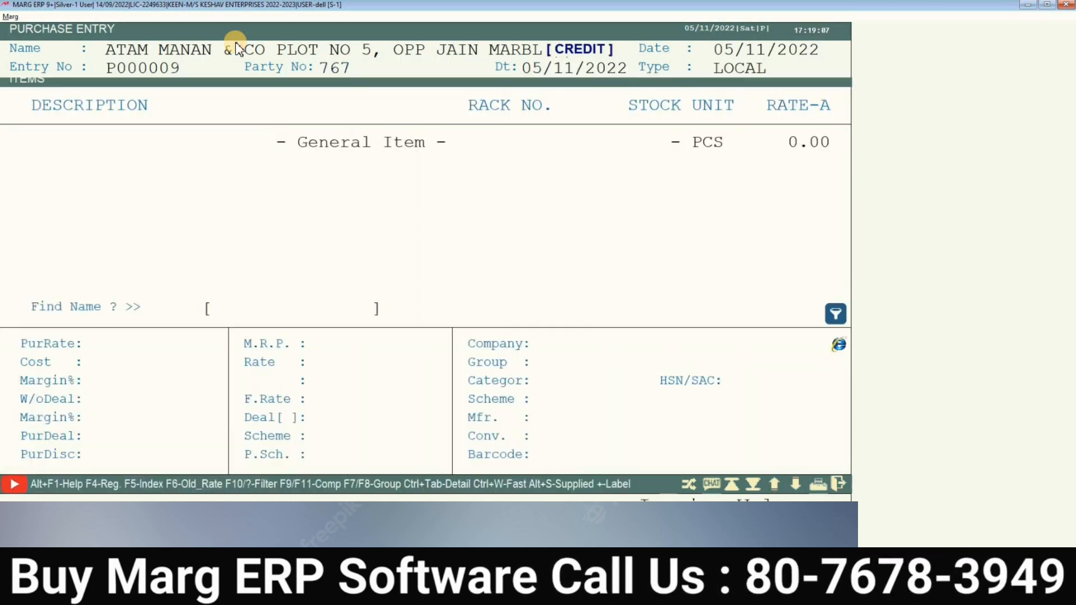
- Add the item 9 AM SAUCE TOMATO KETCHUP 500 GM to the bill, keeping MRP 150.00 and expiry 2/2024
key("Down")
key("Up")
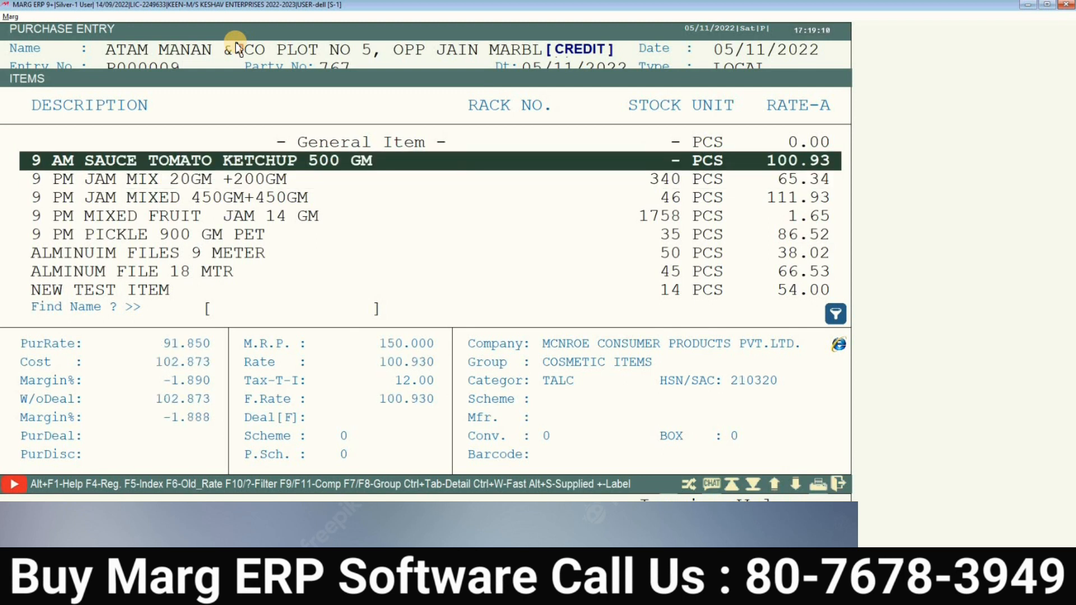
key("Return")
key("Return")
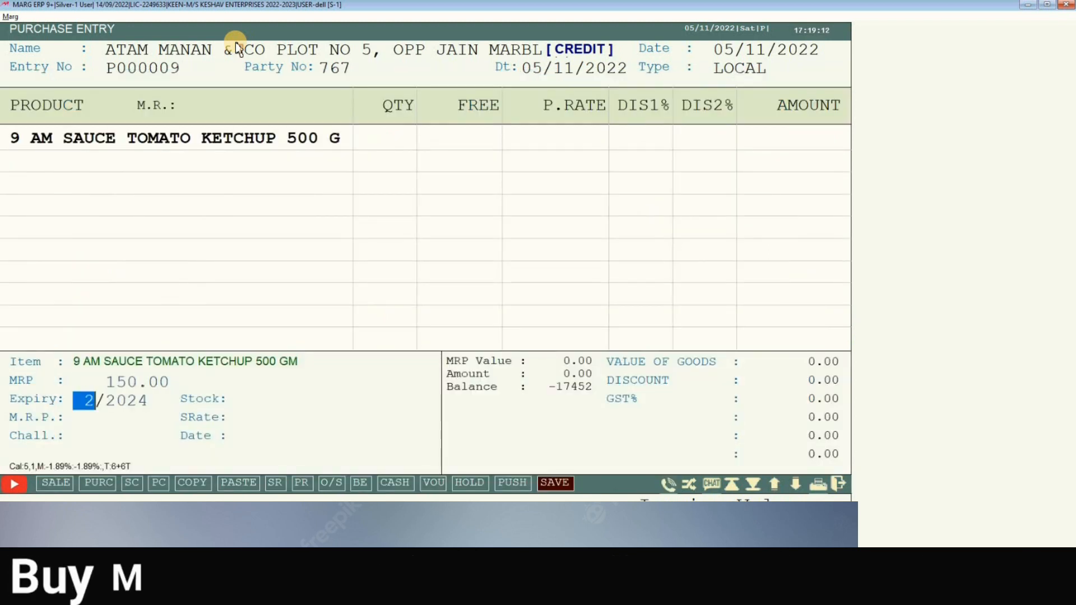
key("Return")
key("Return")
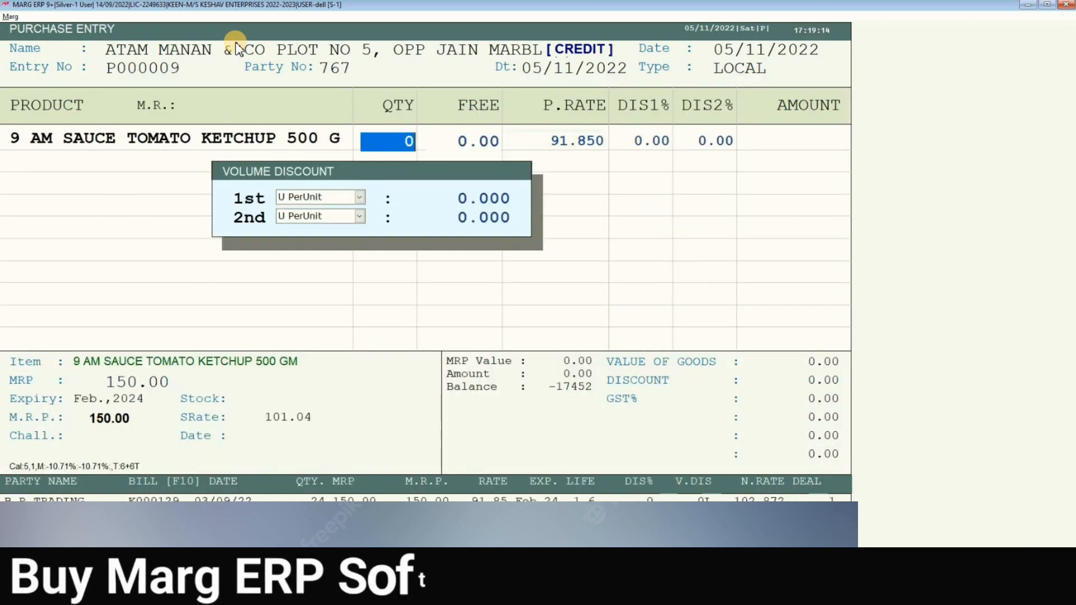
- Set the ketchup's quantity to 200 and accept the default free quantity, purchase rate and discounts
type("200")
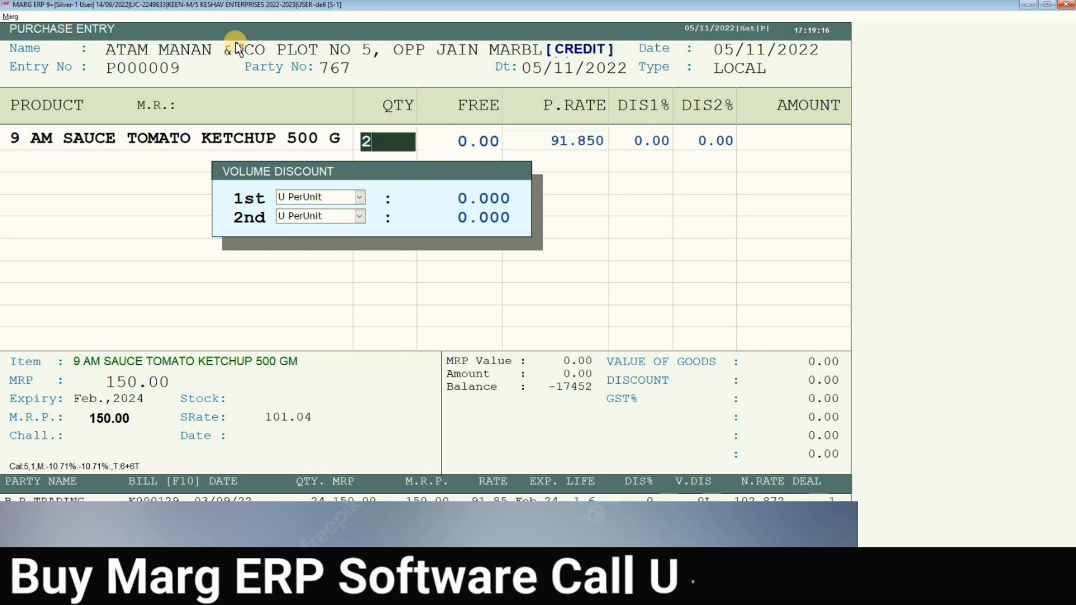
key("Return")
key("Return")
key("Return")
key("Return")
key("Return")
key("Return")
key("Return")
key("Return")
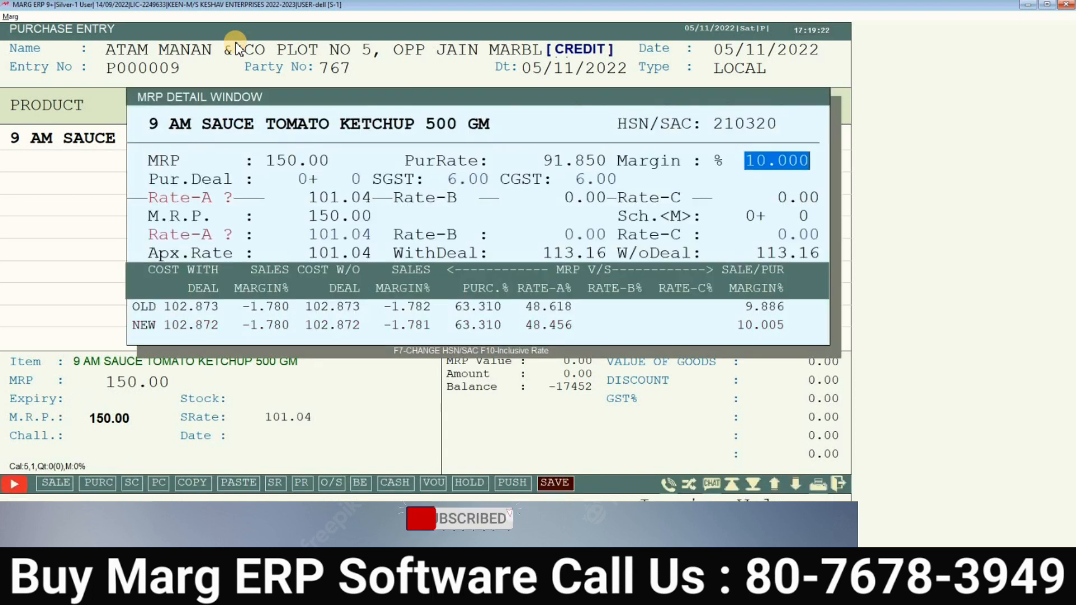
- Set the ketchup's margin to 15% in the MRP details and accept the tax rates and recalculated Rate-A
type("15")
key("Return")
key("Return")
key("Return")
key("Return")
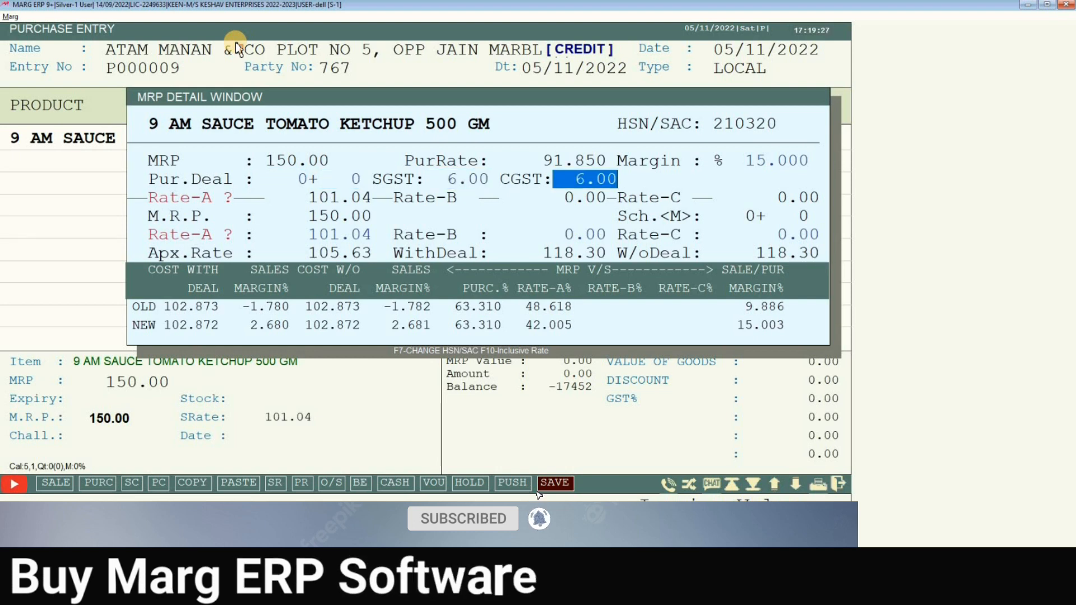
key("Return")
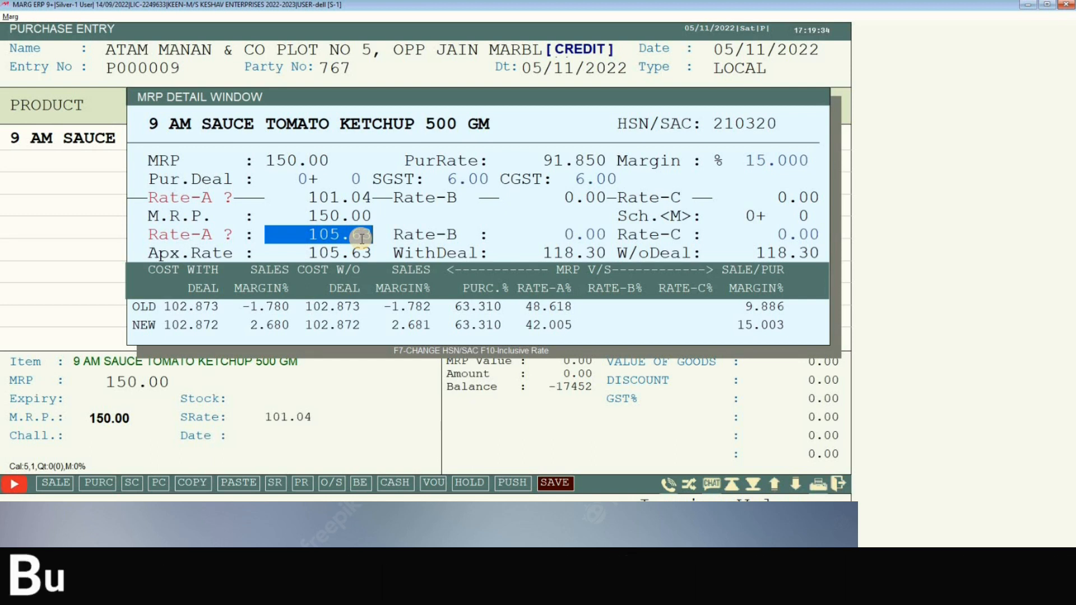
key("Return")
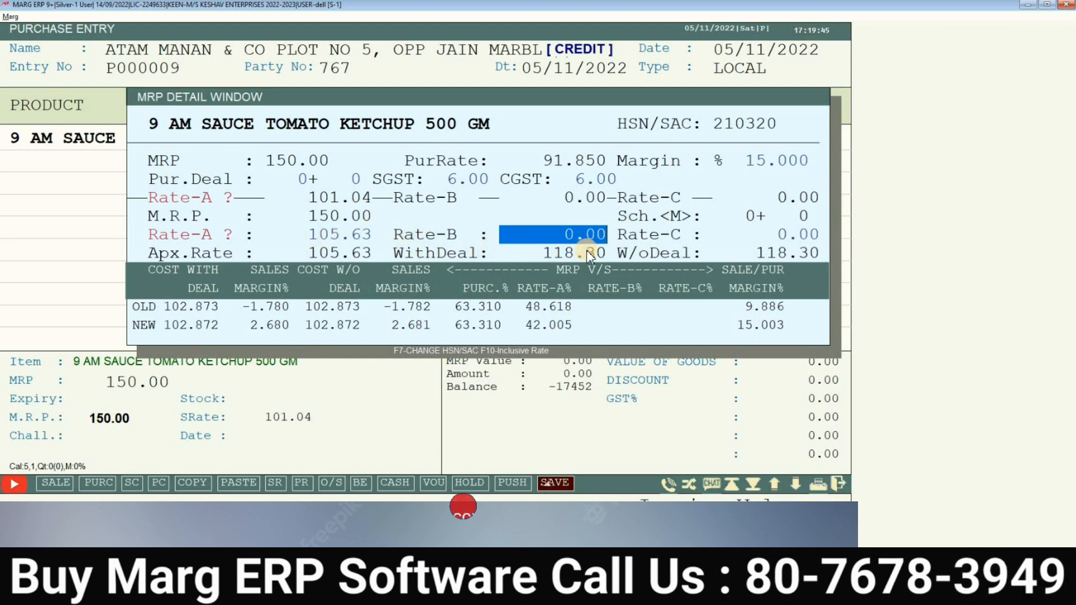
- Set the ketchup's Rate-B to 145, leave special rates unchanged, and skip barcode scanning to complete the item line
type("145")
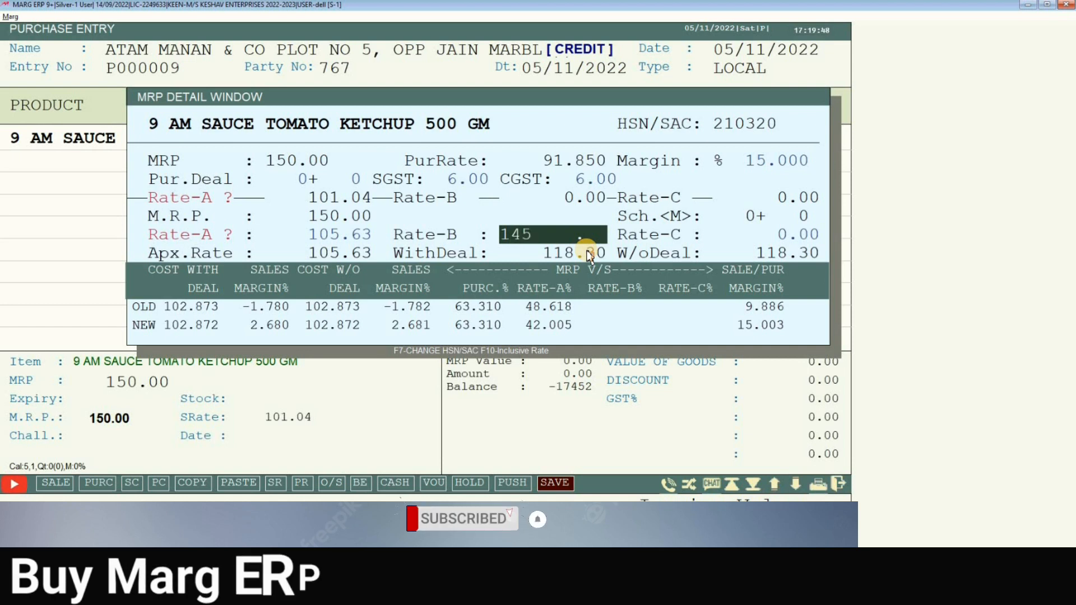
key("Return")
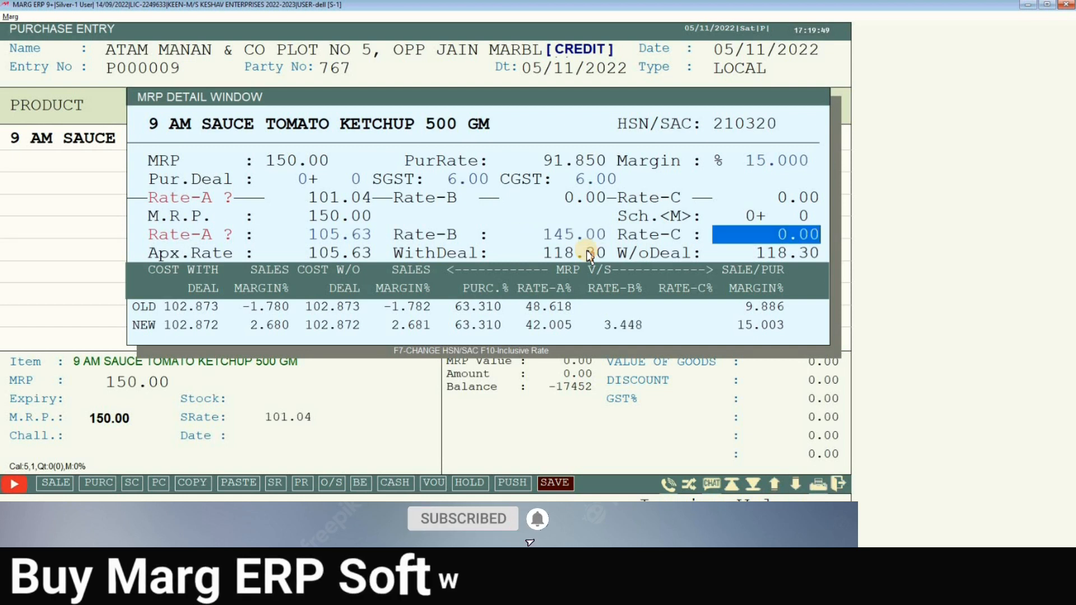
key("Return")
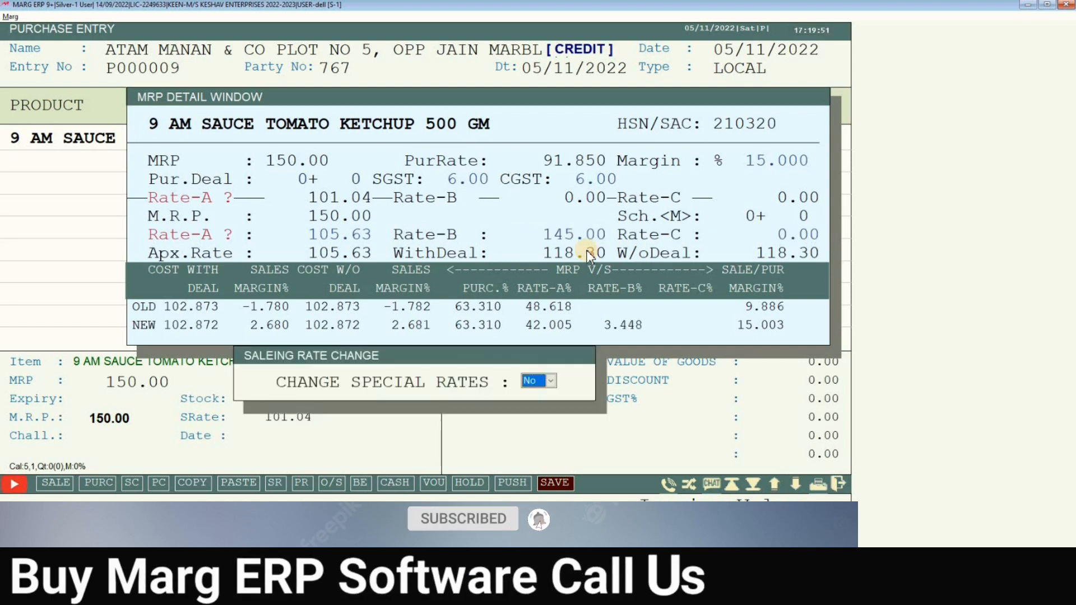
key("Return")
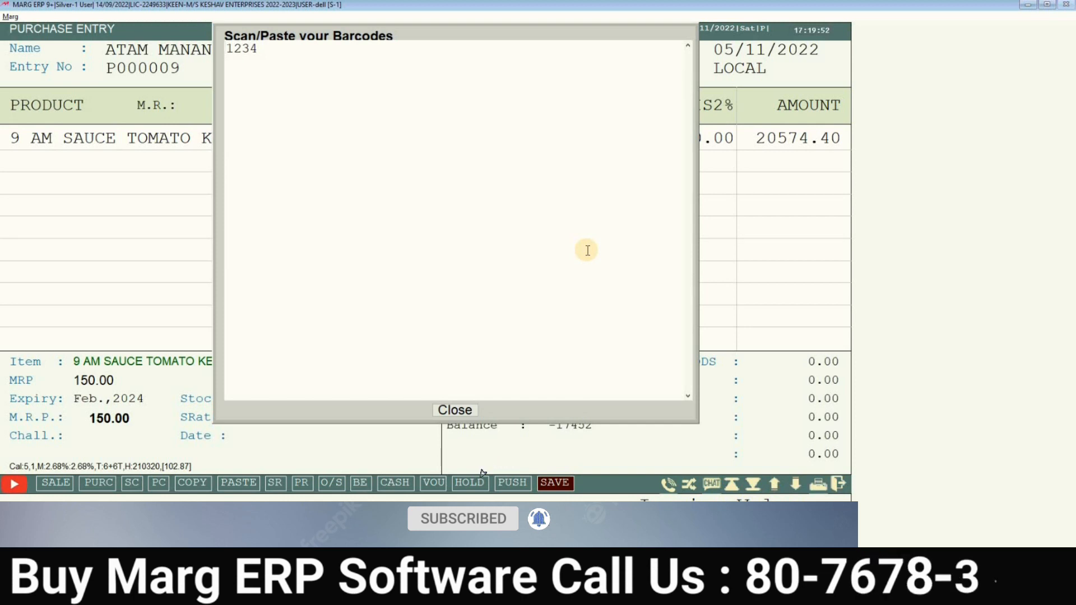
key("Escape")
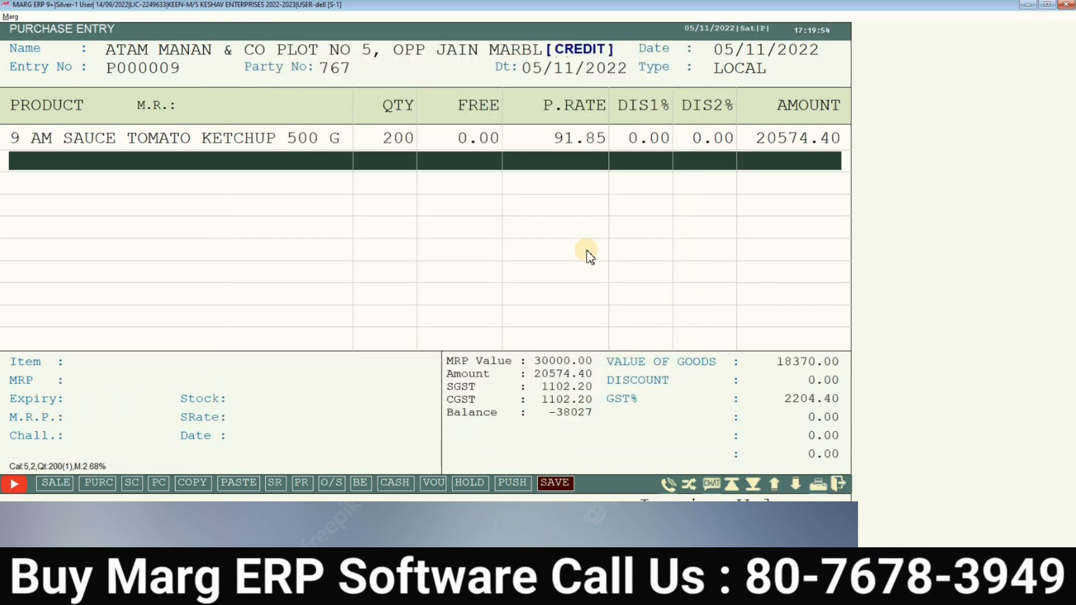
- Save the purchase bill with the default bill levies and return to the home screen without printing
key("Escape")
key("y")
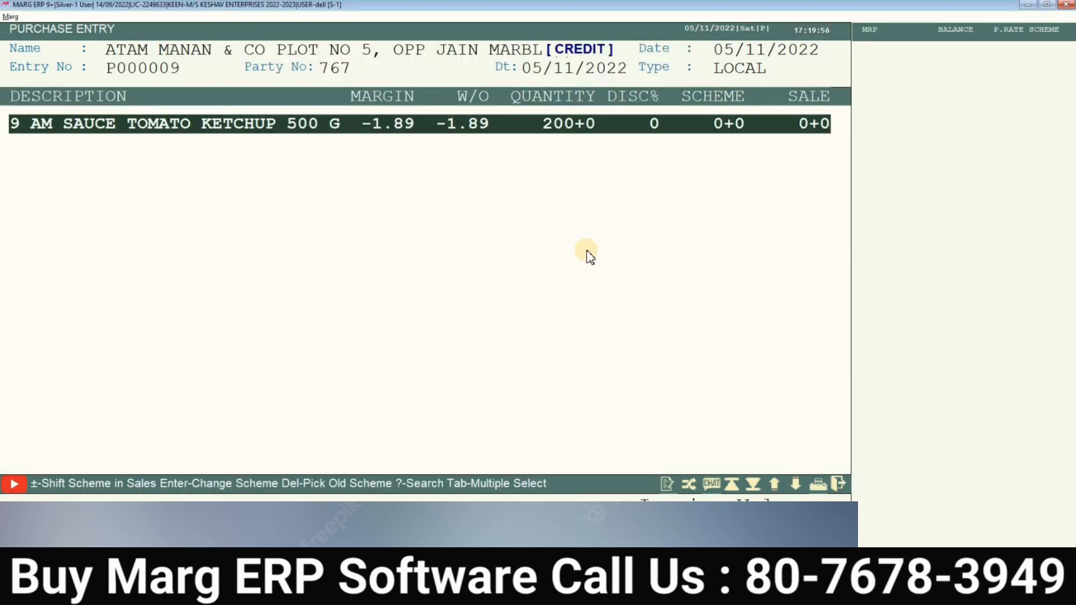
key("Escape")
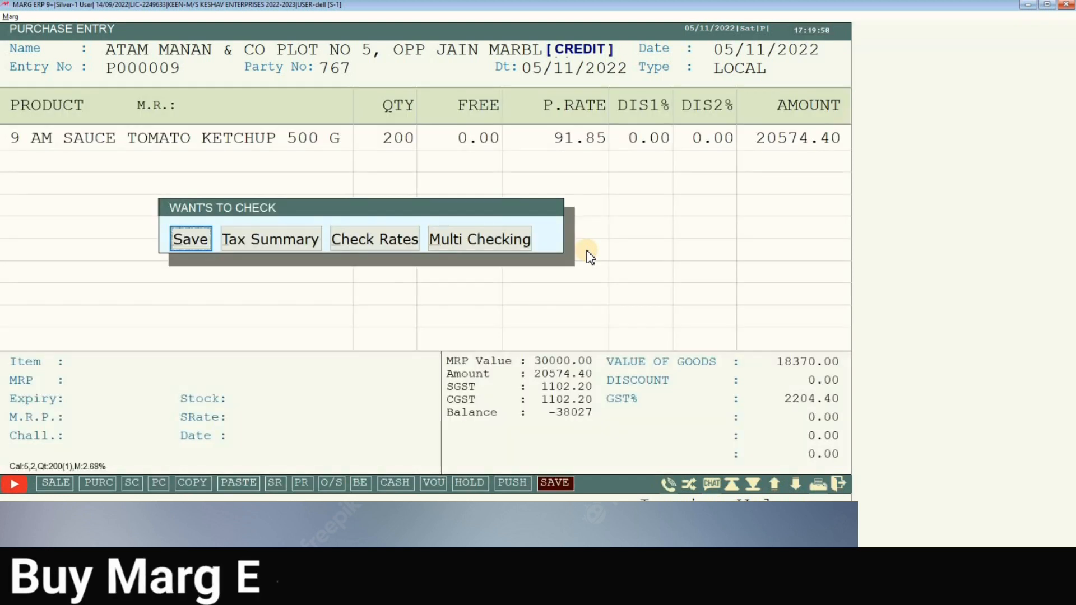
key("Return")
key("Return")
key("Return")
key("Return")
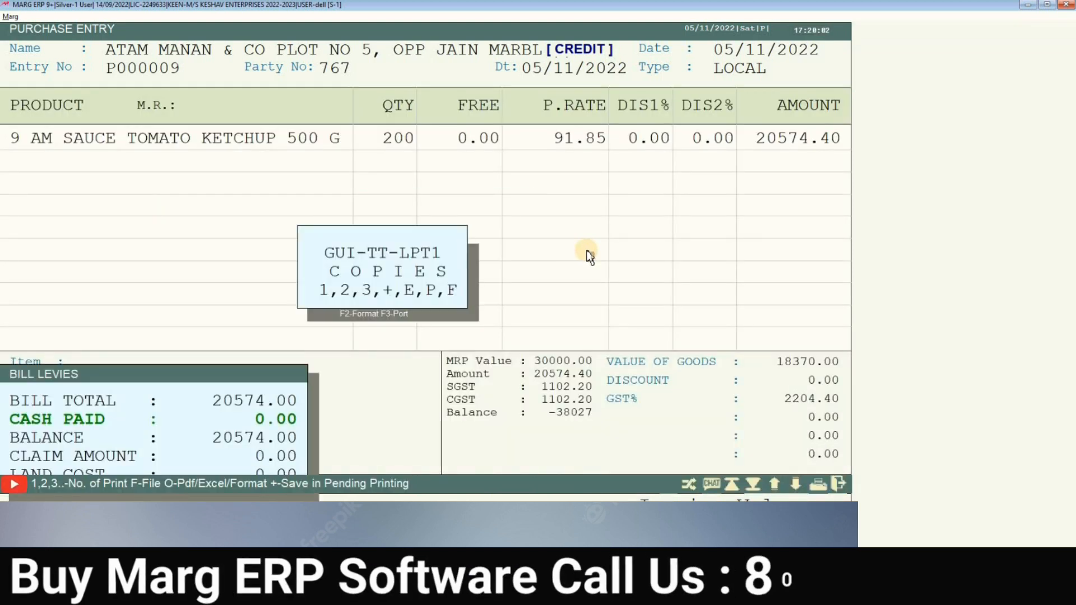
key("Escape")
key("Escape")
key("Escape")
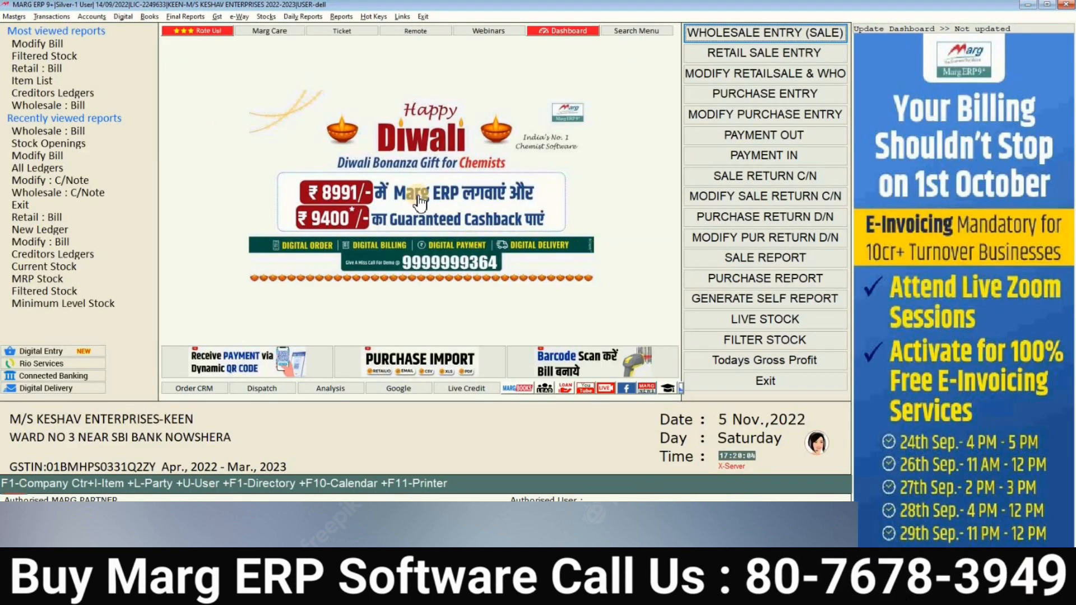
- Open the other details of the CASH ledger for modification
left_click(16, 16)
mouse_move(132, 29)
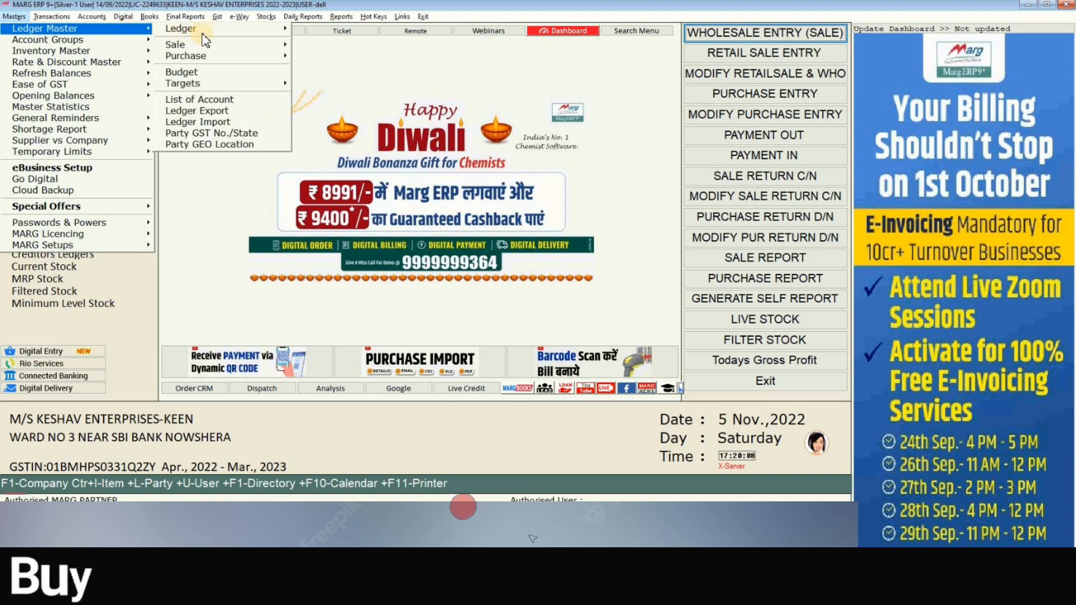
mouse_move(276, 31)
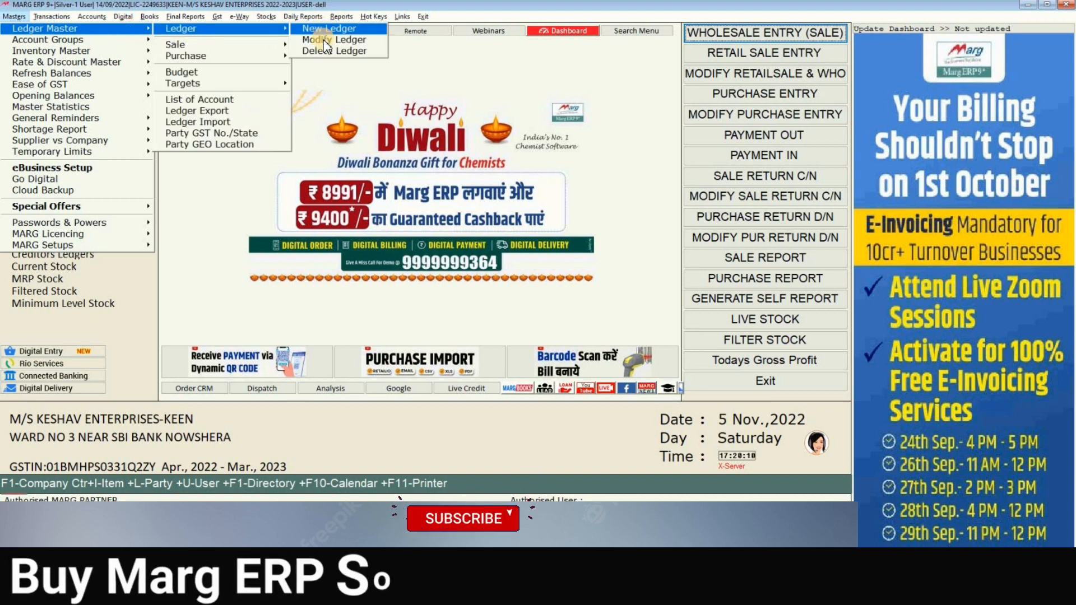
left_click(325, 43)
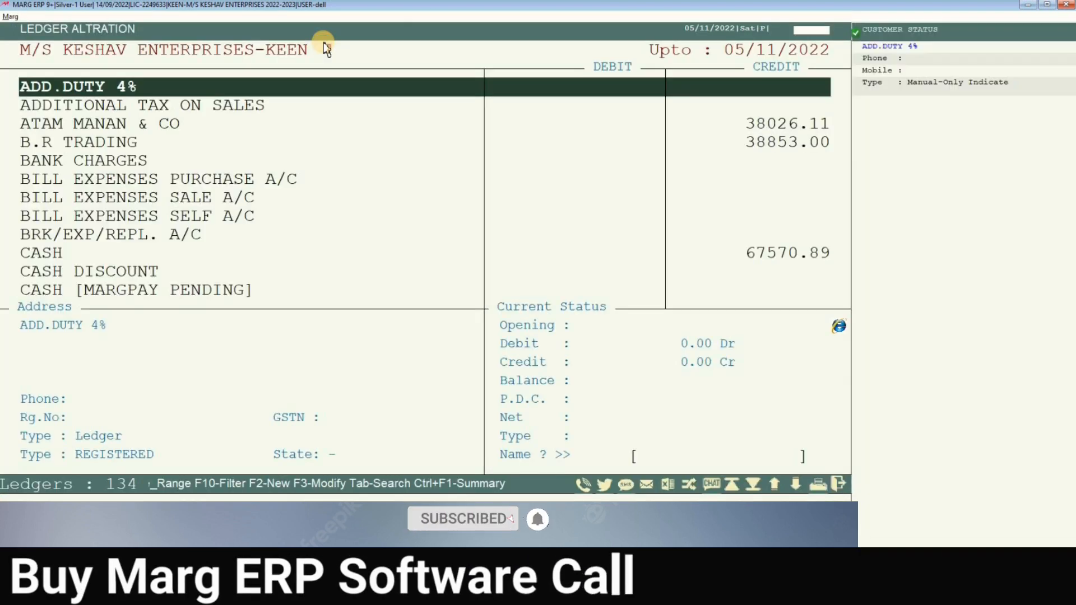
type("CAS")
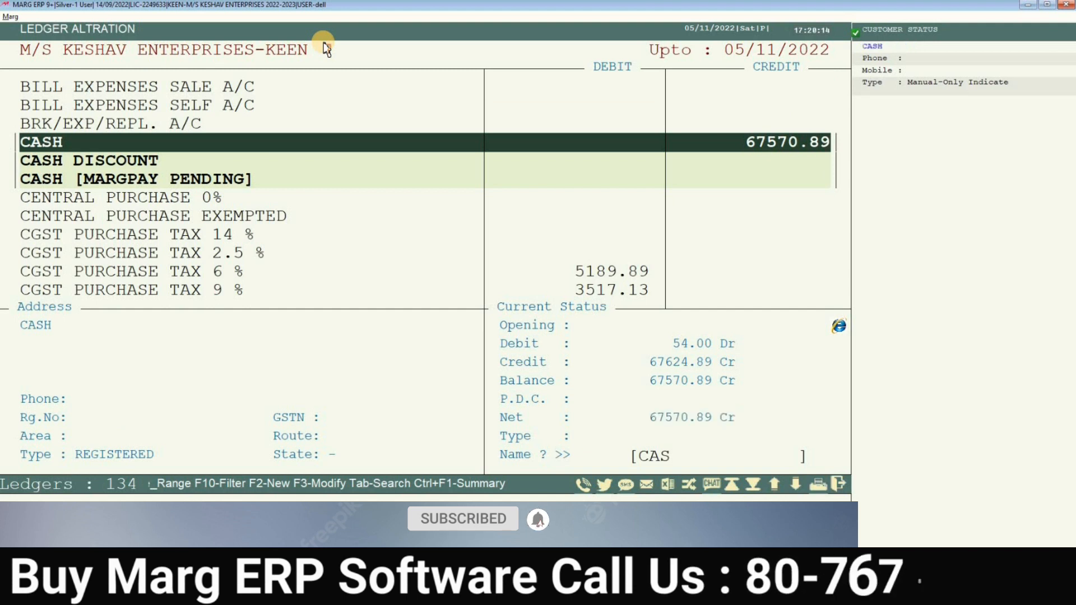
key("Return")
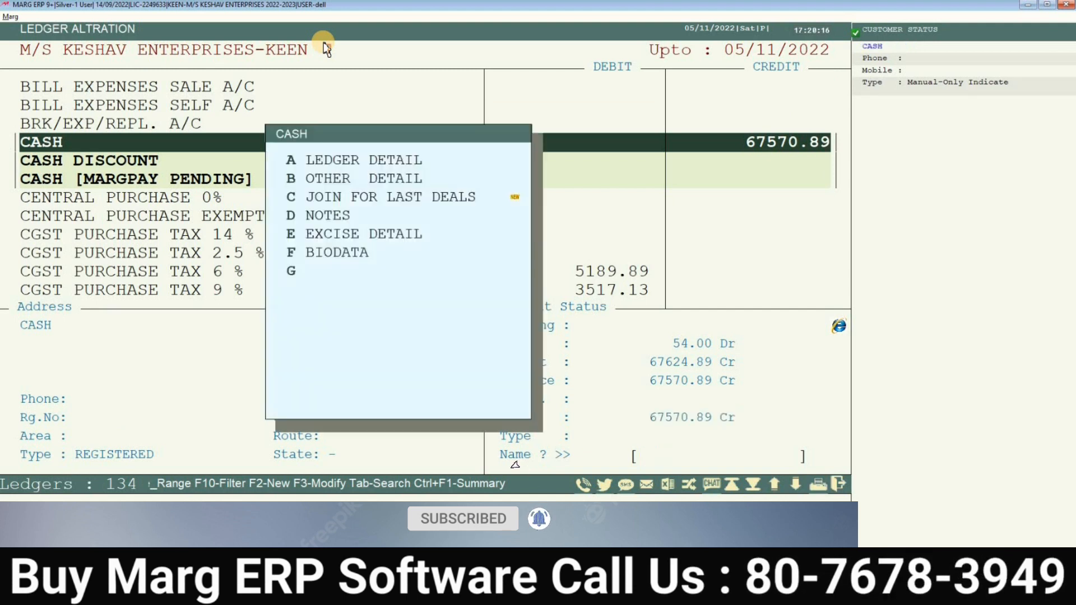
key("Down")
key("Return")
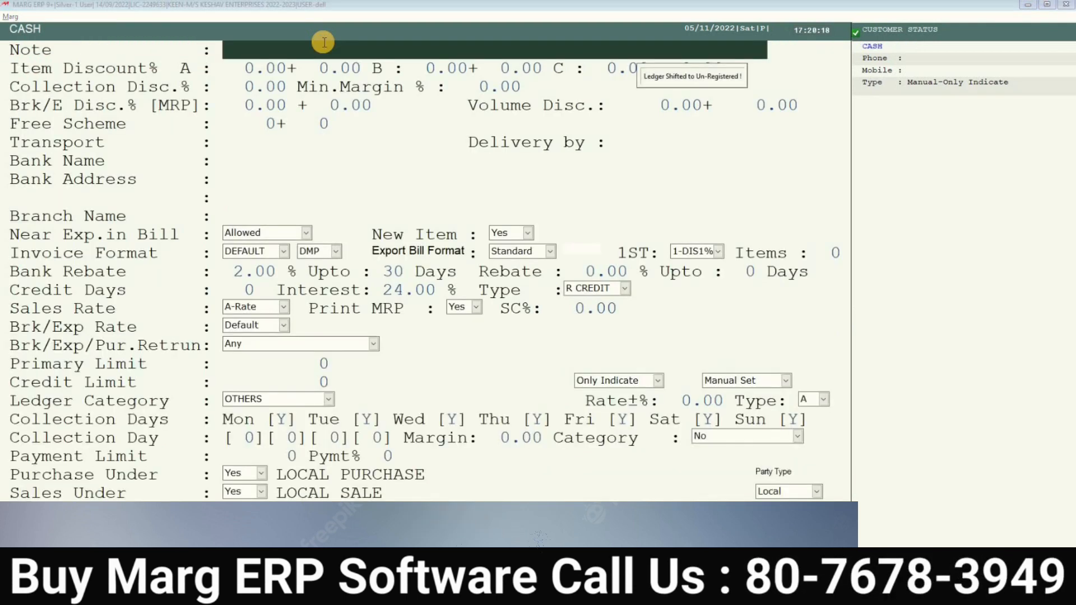
- Set the CASH ledger's sales rate to B-Rate and leave ledger modification
left_click(265, 307)
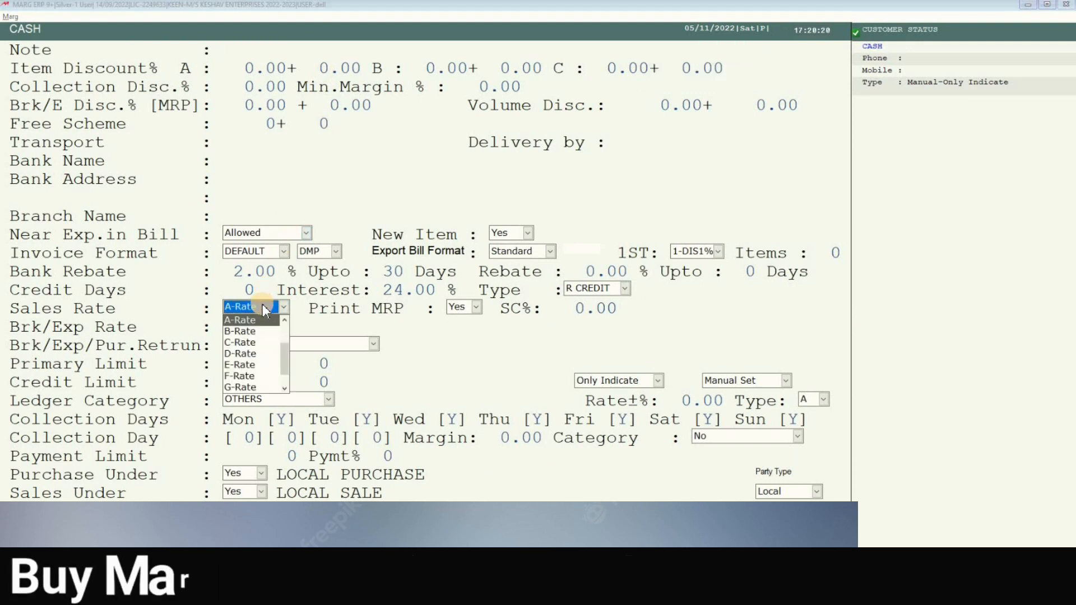
left_click(252, 332)
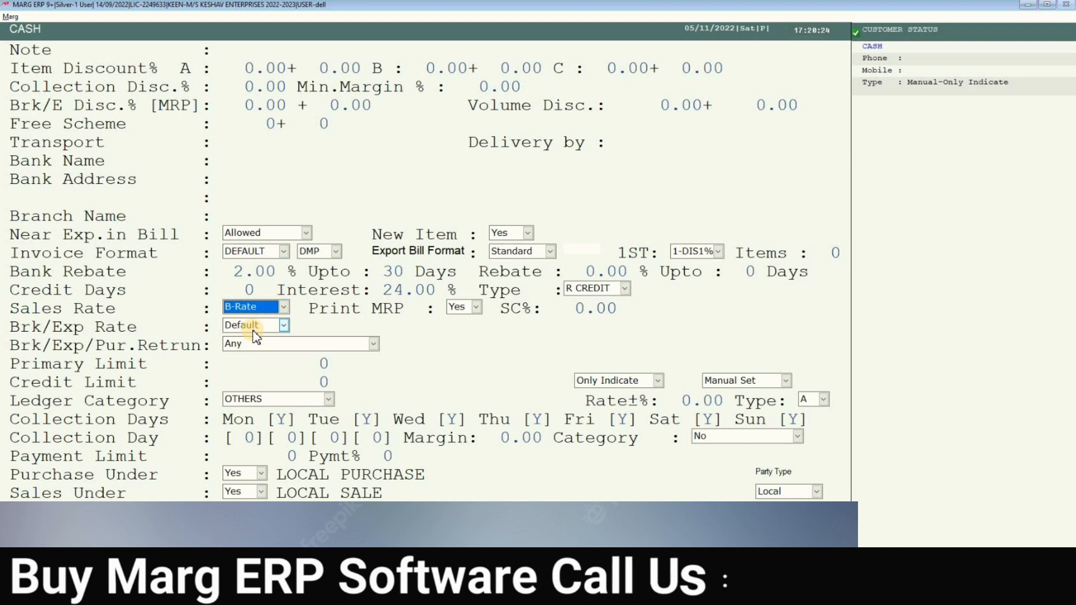
key("Return")
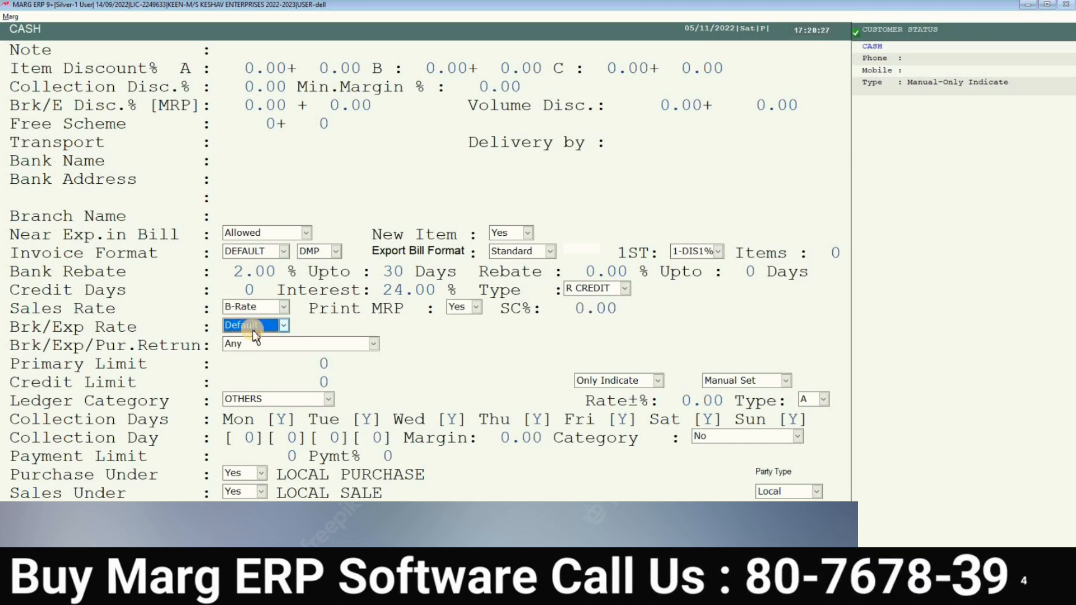
key("Escape")
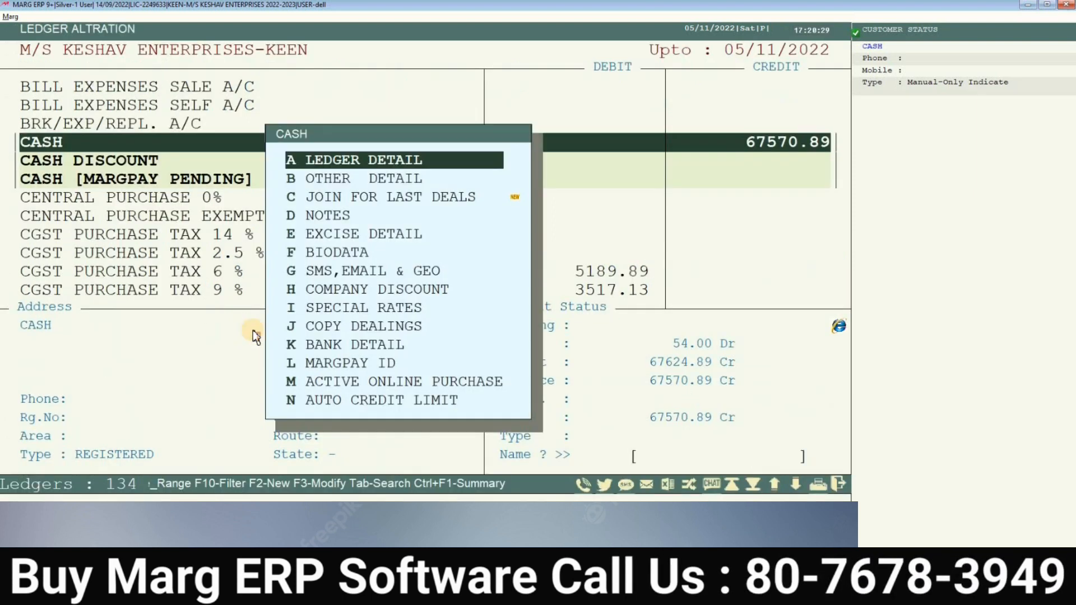
key("Escape")
key("Escape")
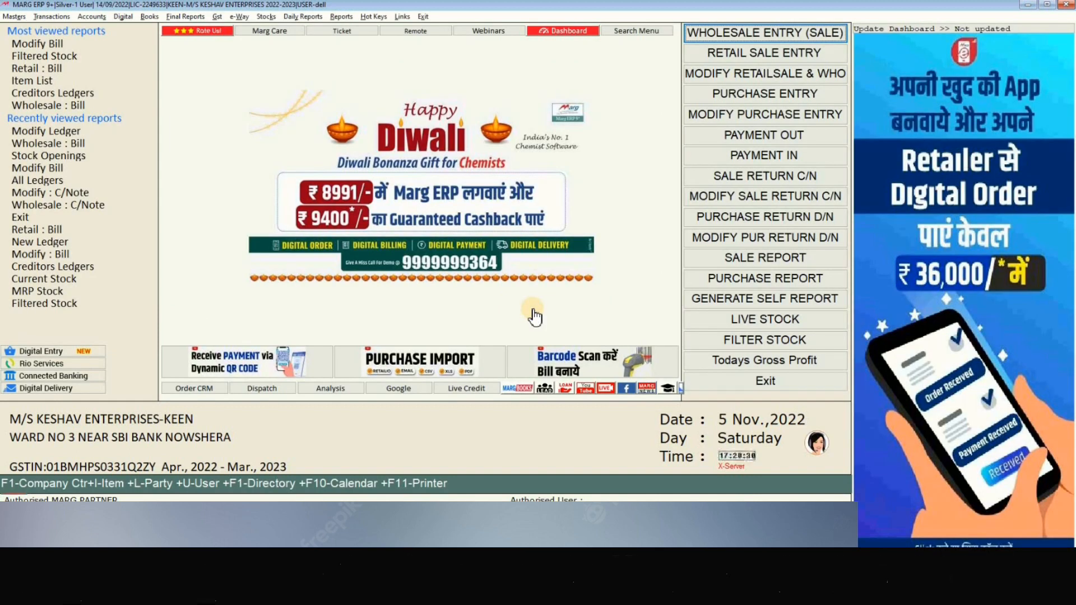
- Start a retail sale bill dated 05/11/2022, leaving the customer's mobile, name, address and remark blank
left_click(756, 56)
left_click(756, 56)
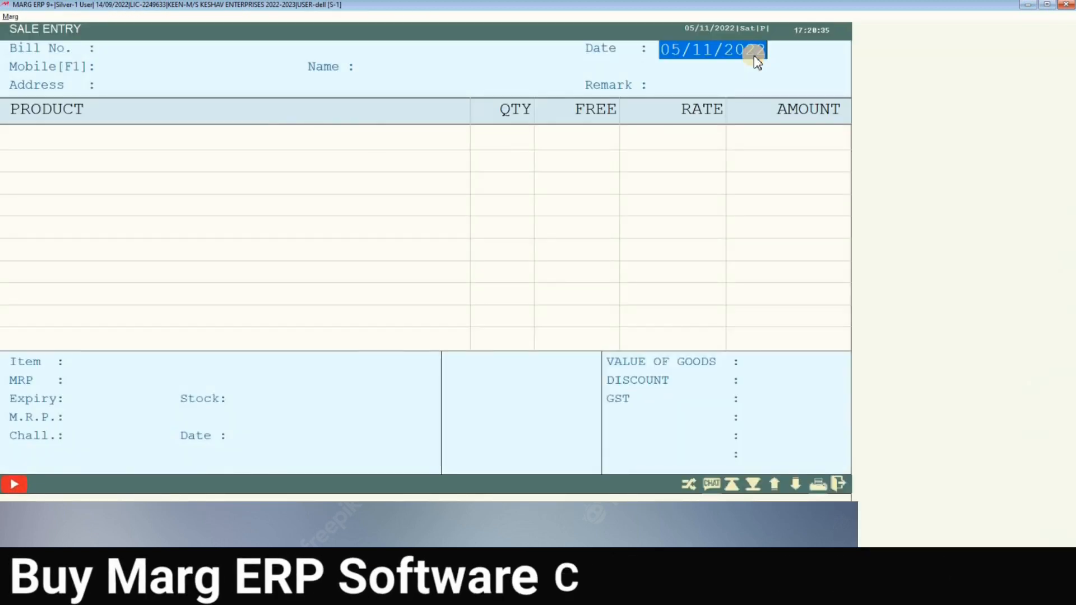
key("Return")
key("Return")
key("Return")
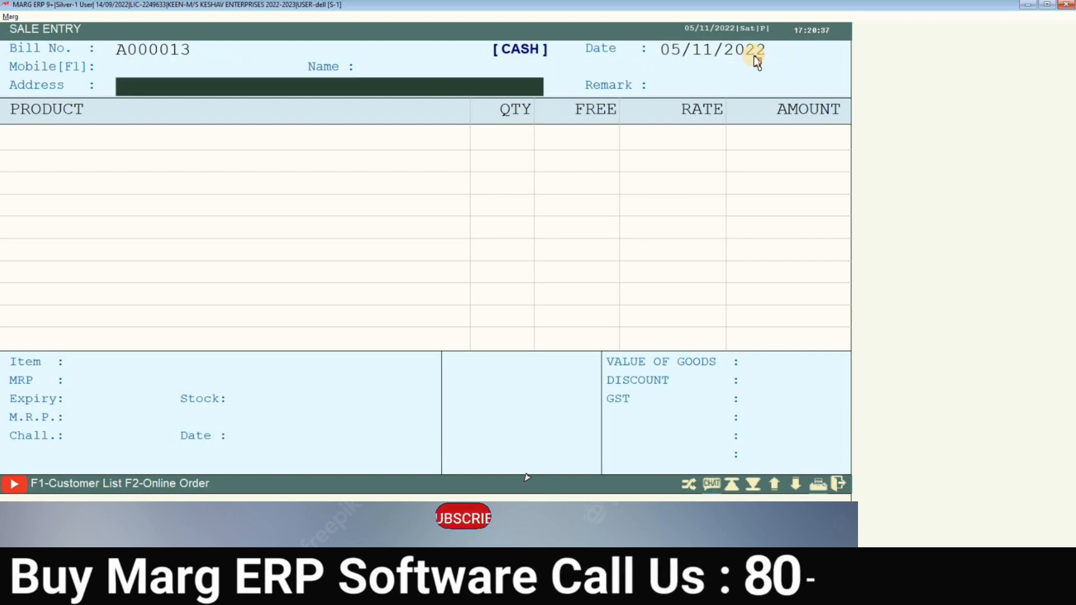
key("Return")
key("Return")
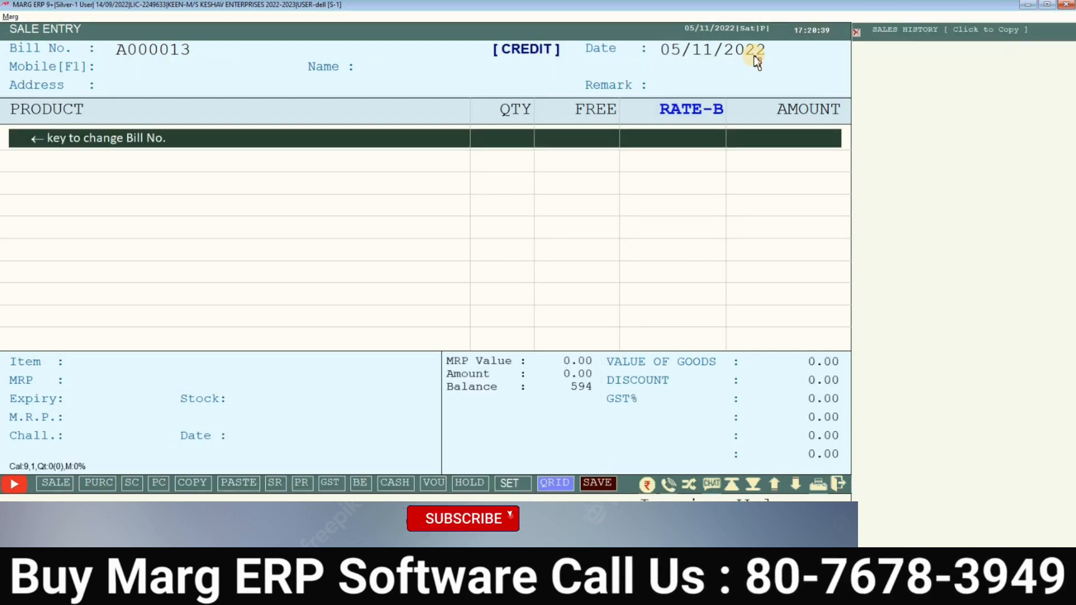
- Add one 9 AM SAUCE TOMATO KETCHUP 500 GM to the retail bill from the stock with MRP 150.00 at Rate-B 145.00
key("Return")
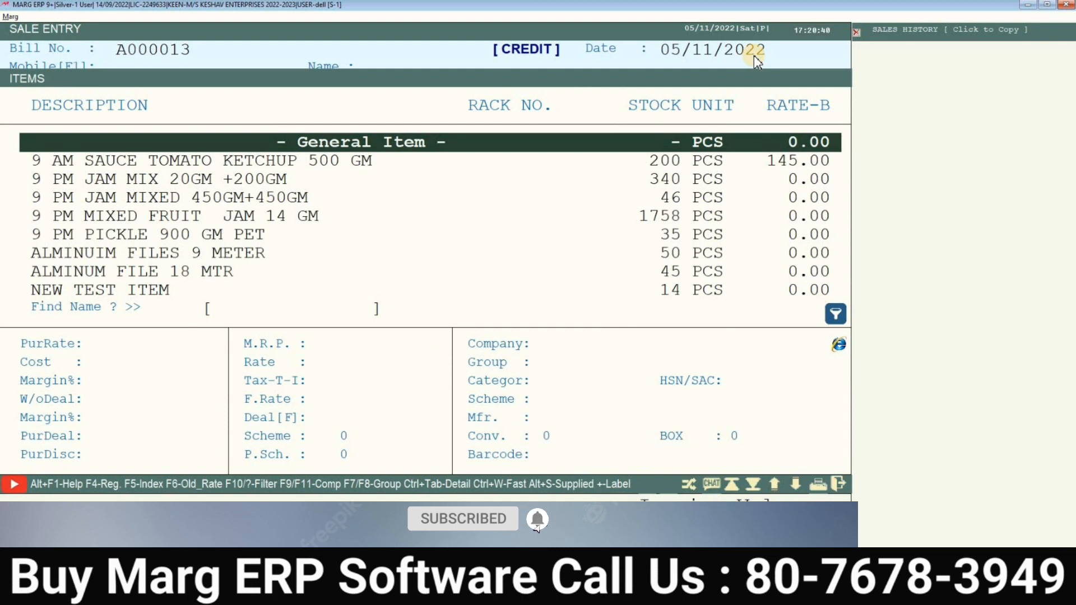
key("Down")
key("Return")
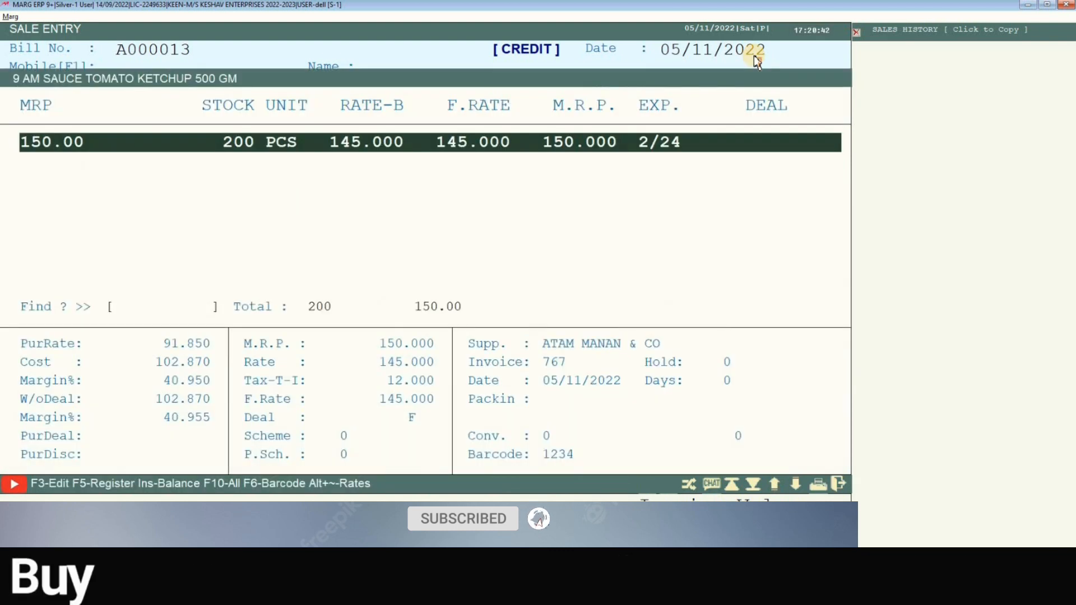
key("Return")
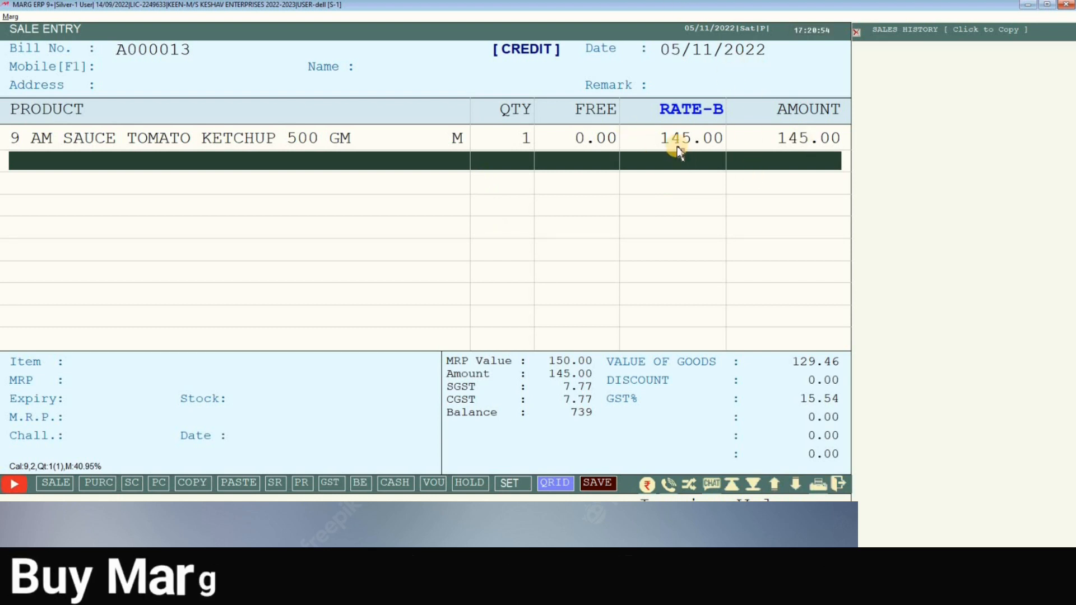
- Save the retail bill with the default bill levies, preview its GST invoice, and return to the home screen
key("ctrl+w")
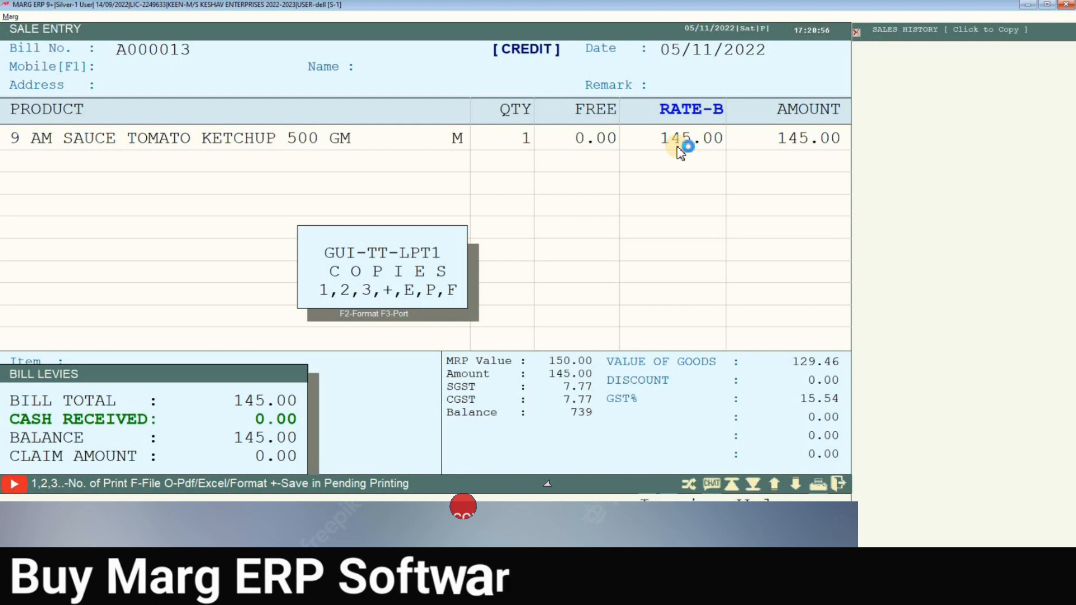
key("p")
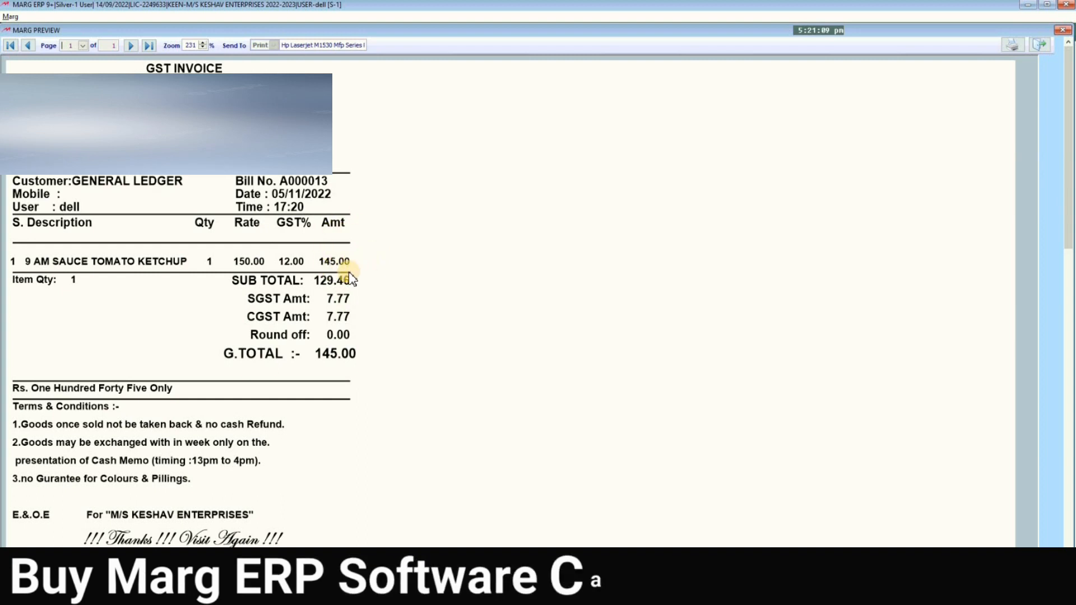
key("Escape")
key("Escape")
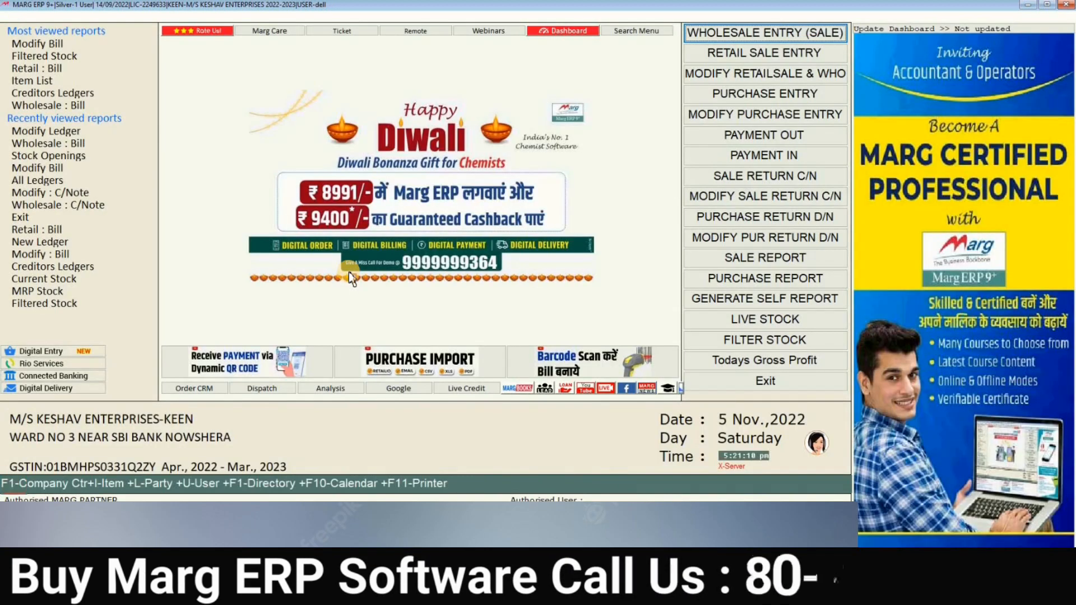
- Start a wholesale sale entry and create a customer ledger named DG TRADERS under the SUNDRY DEBTORS group
left_click(773, 36)
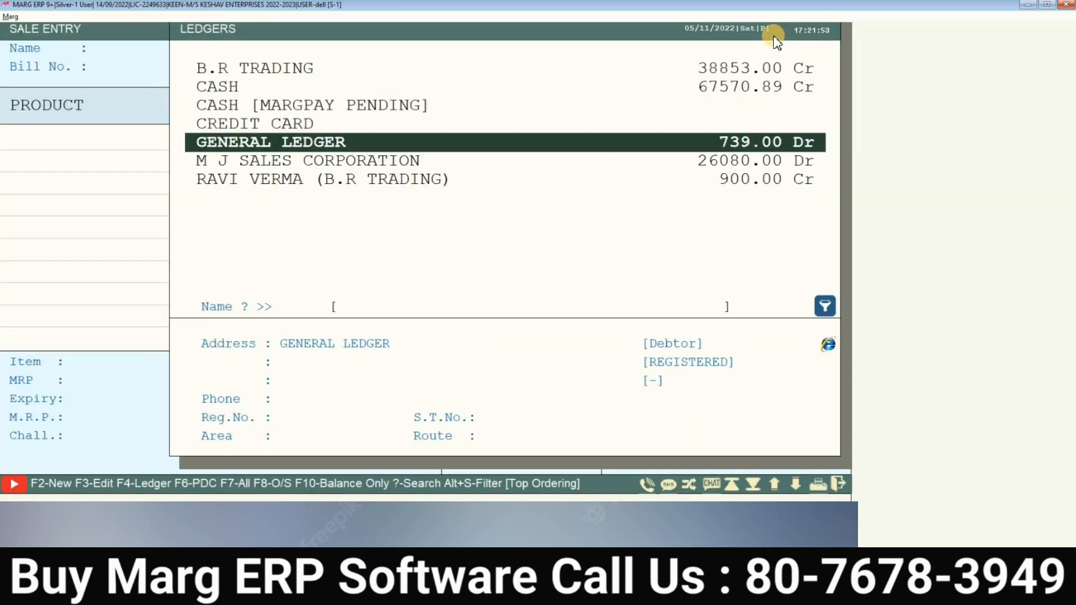
key("Return")
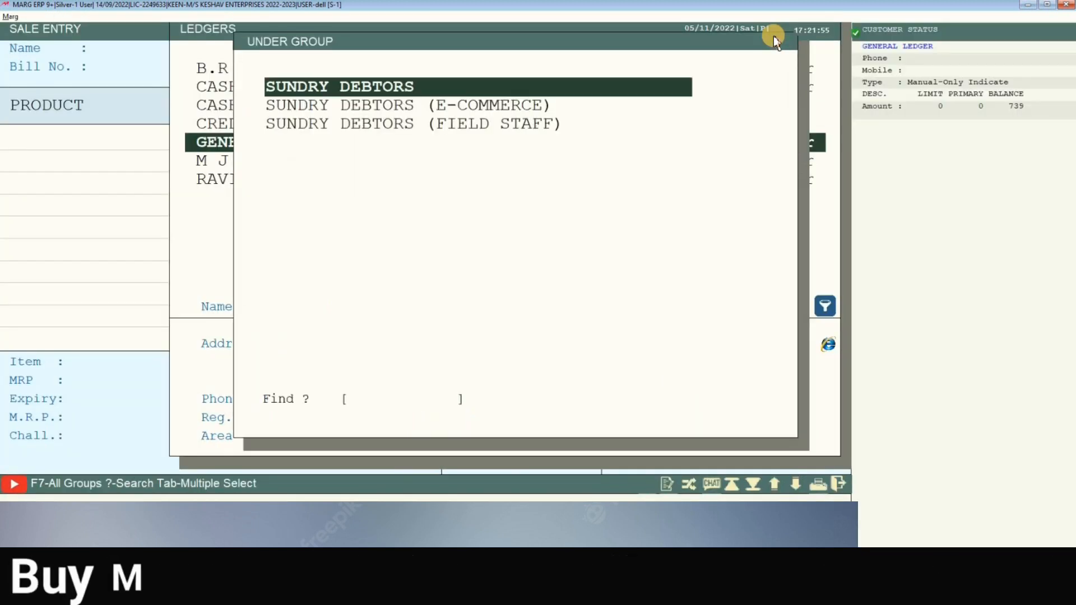
key("Return")
type("dg")
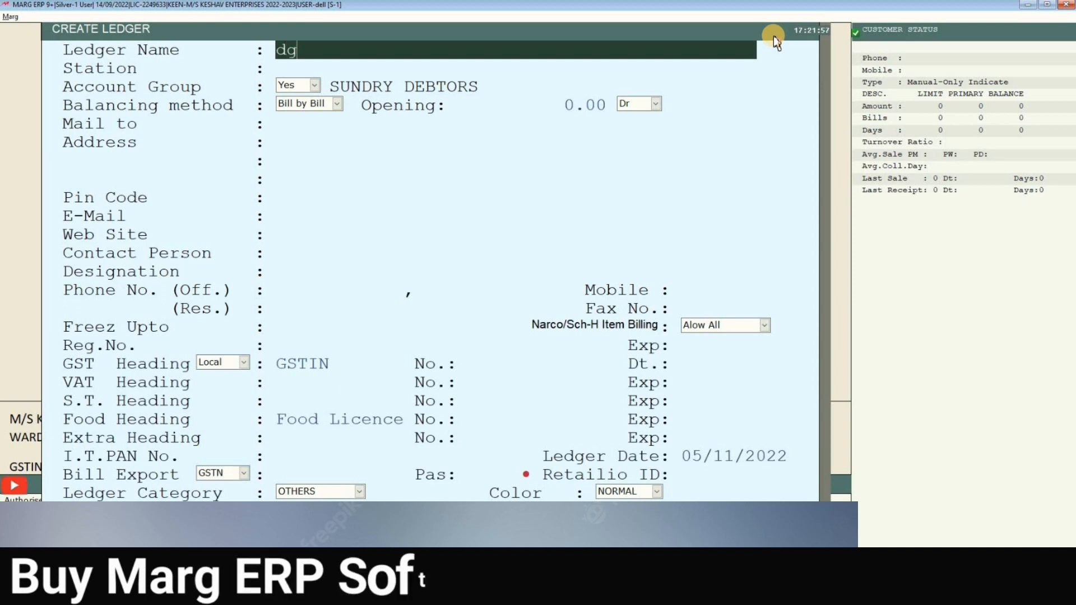
key("BackSpace")
type("G TRADER")
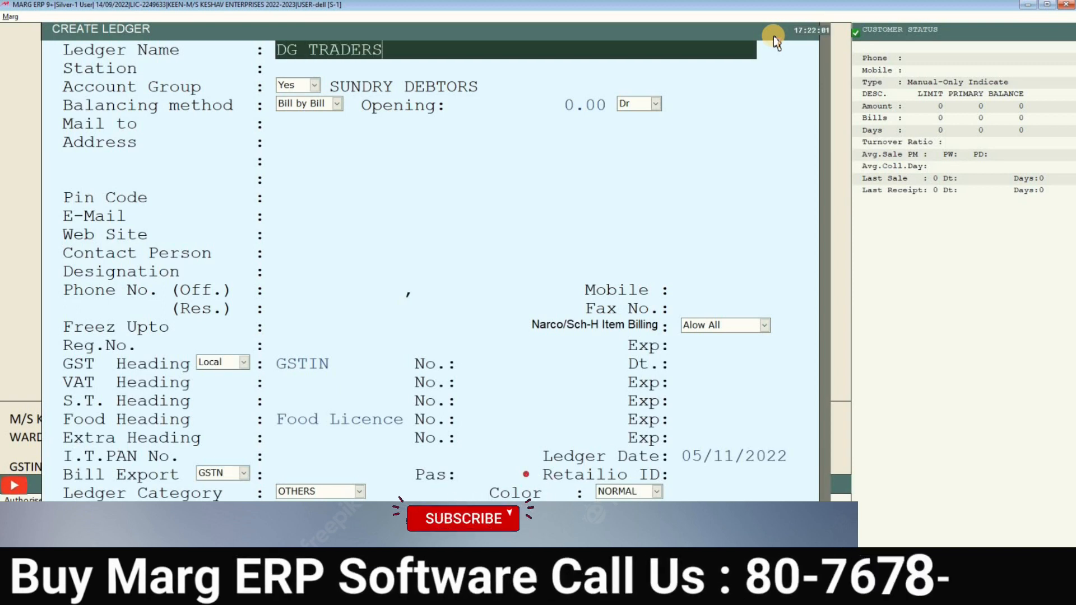
type("S")
- Accept the defaults for the remaining DG TRADERS ledger fields, save the ledger, and skip its additional details
key("Return")
key("Return")
key("Return")
key("Return")
key("Return")
key("Return")
key("Return")
key("Return")
key("Return")
key("Return")
key("Return")
key("Return")
key("Return")
key("Return")
key("Return")
key("Return")
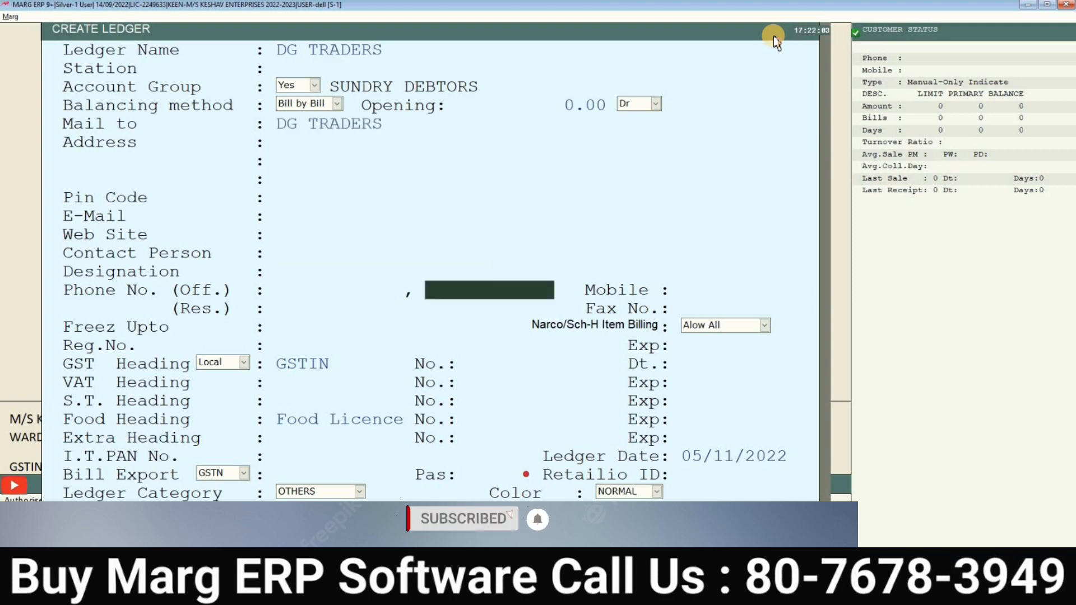
key("Return")
key("Page_Down")
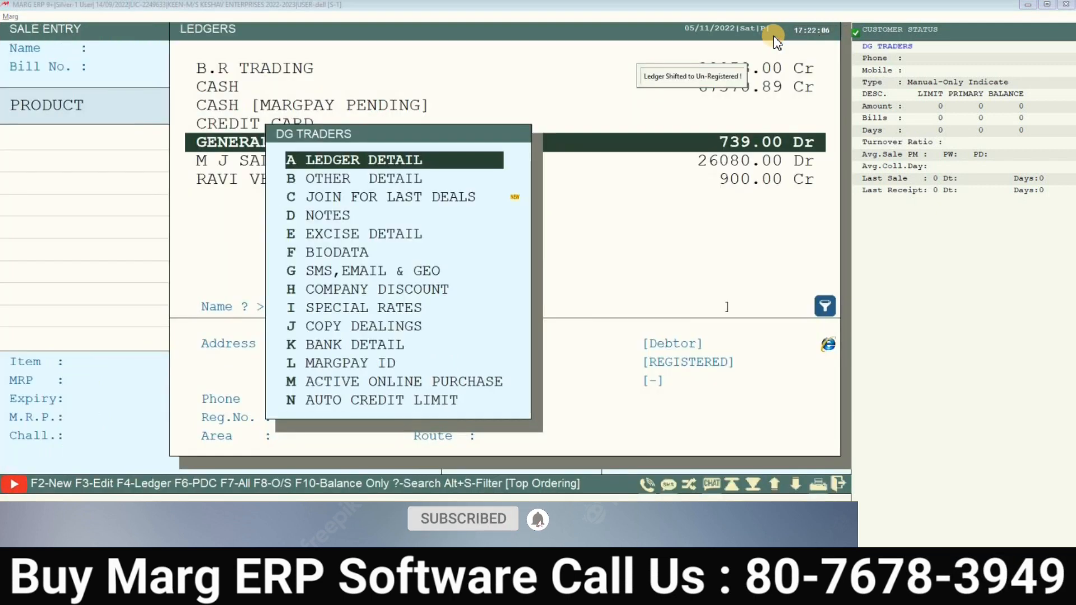
key("Escape")
- Select DG TRADERS as the customer of the wholesale bill and accept the default date, bill number and LOCAL type
key("Up")
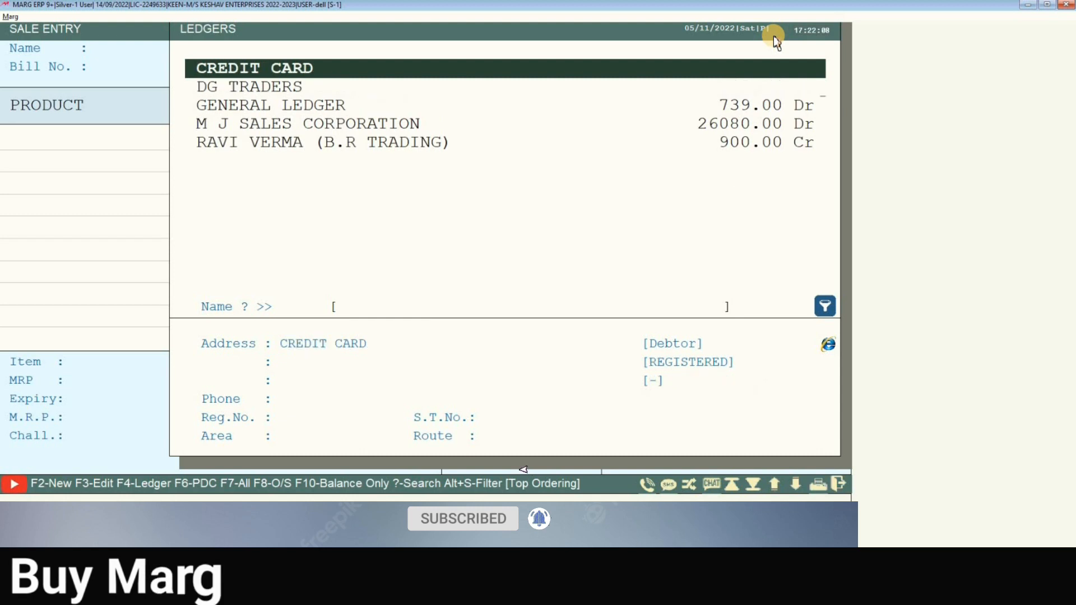
key("Down")
key("Down")
key("Down")
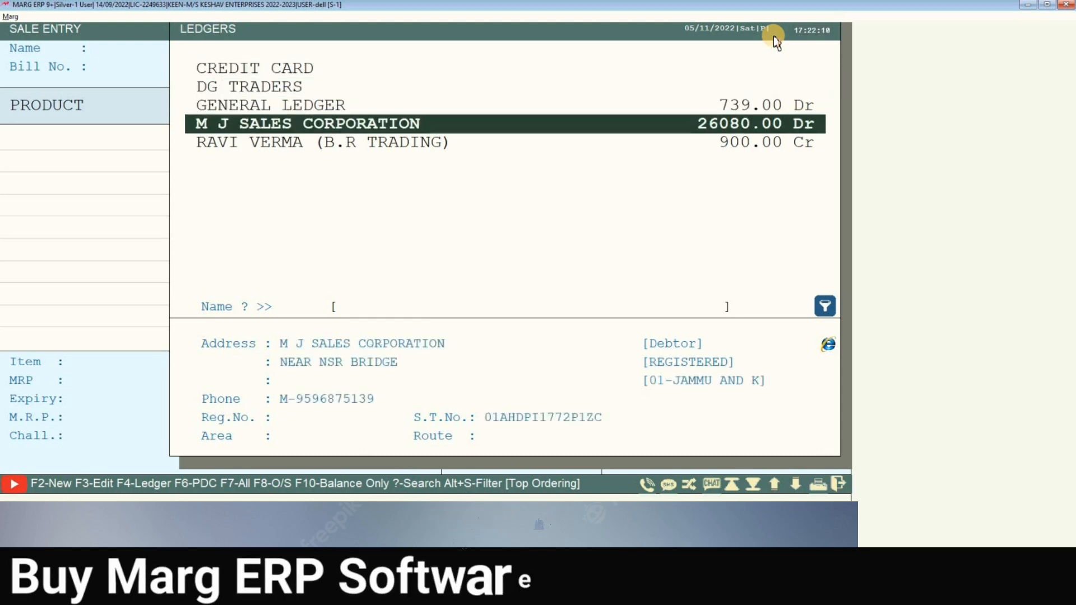
key("Down")
key("Up")
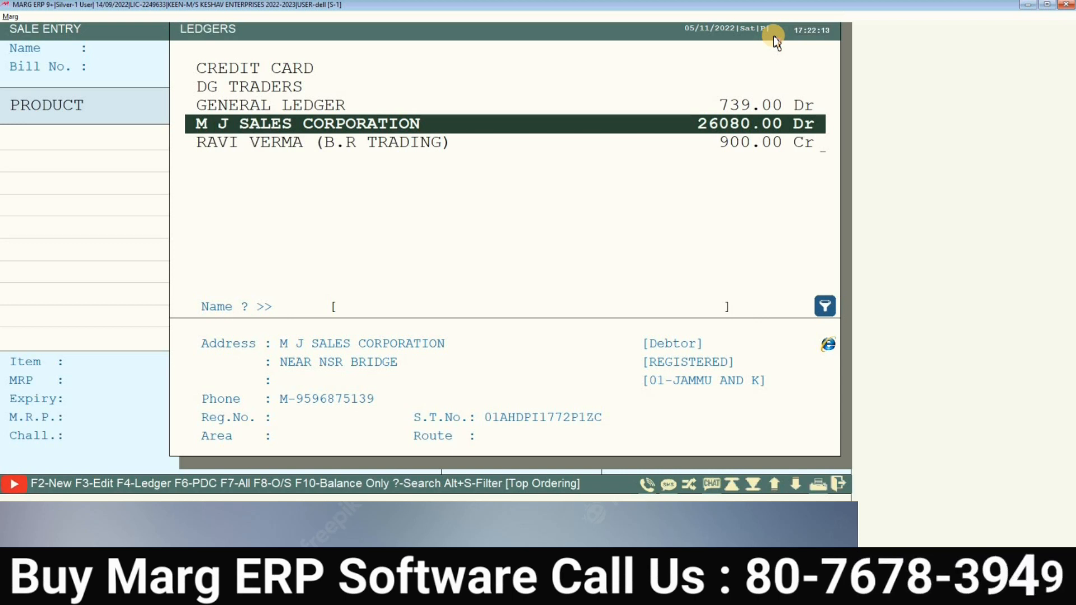
key("Up")
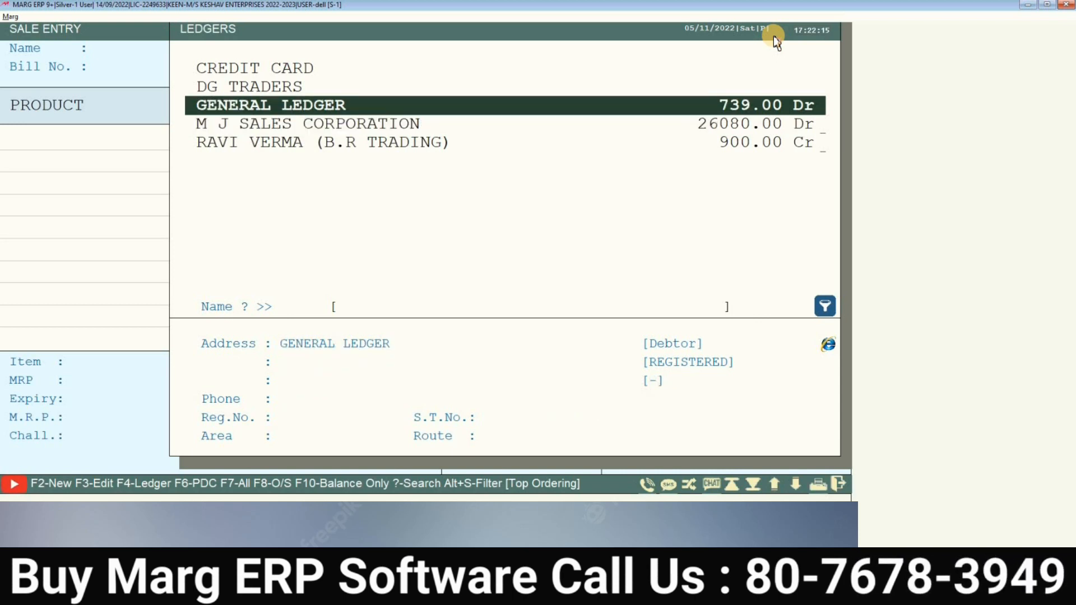
key("Up")
key("Up")
key("Down")
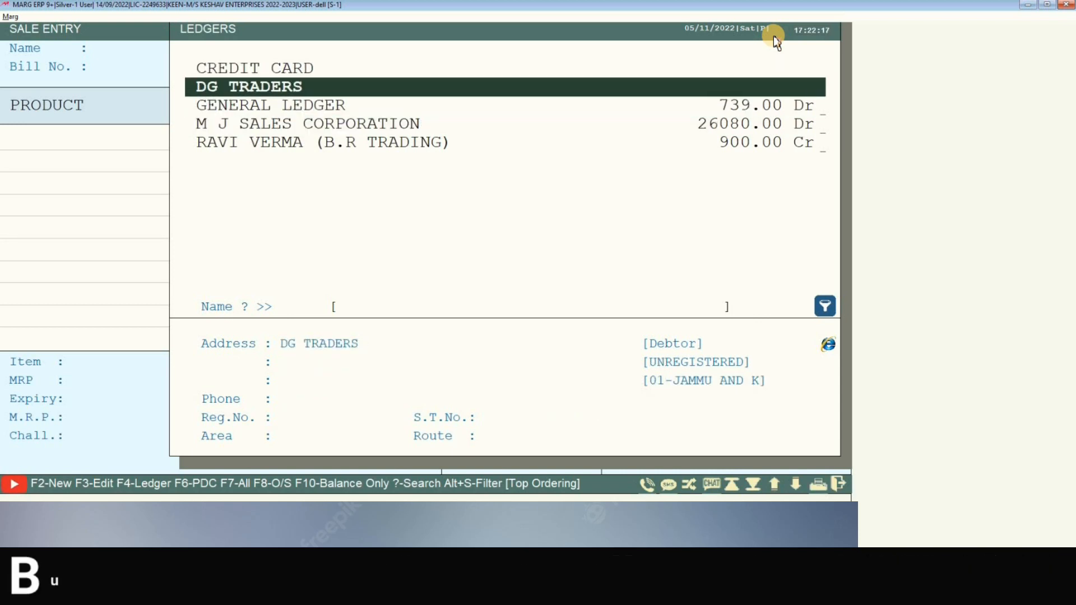
key("Return")
key("Return")
key("Return")
- Add 9 AM SAUCE TOMATO KETCHUP 500 GM to the wholesale bill with quantity 1 at the default Rate-A
key("Return")
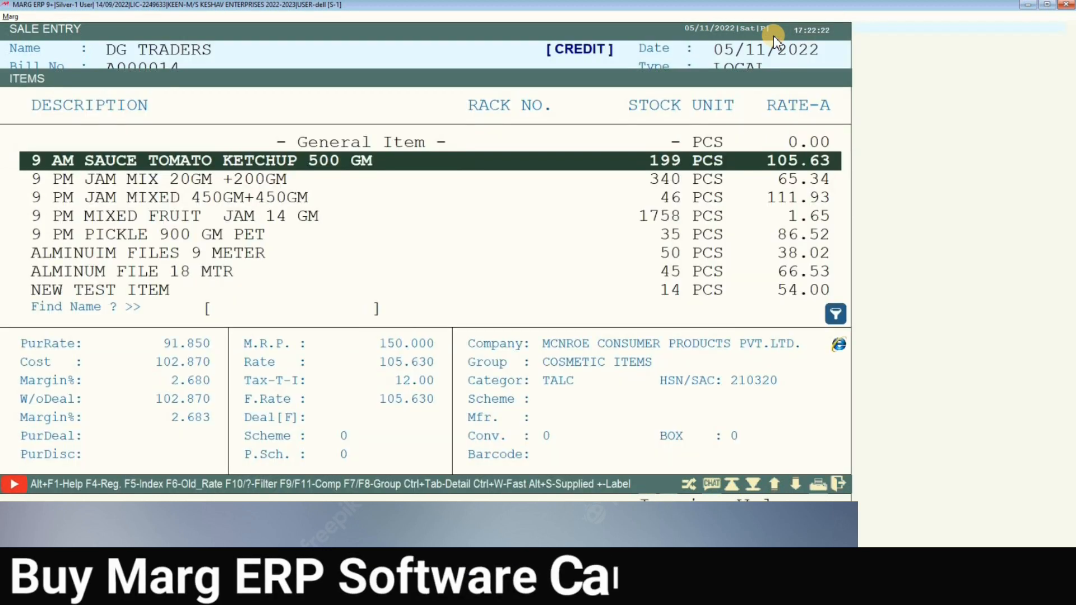
key("Return")
key("Return")
type("1")
key("Return")
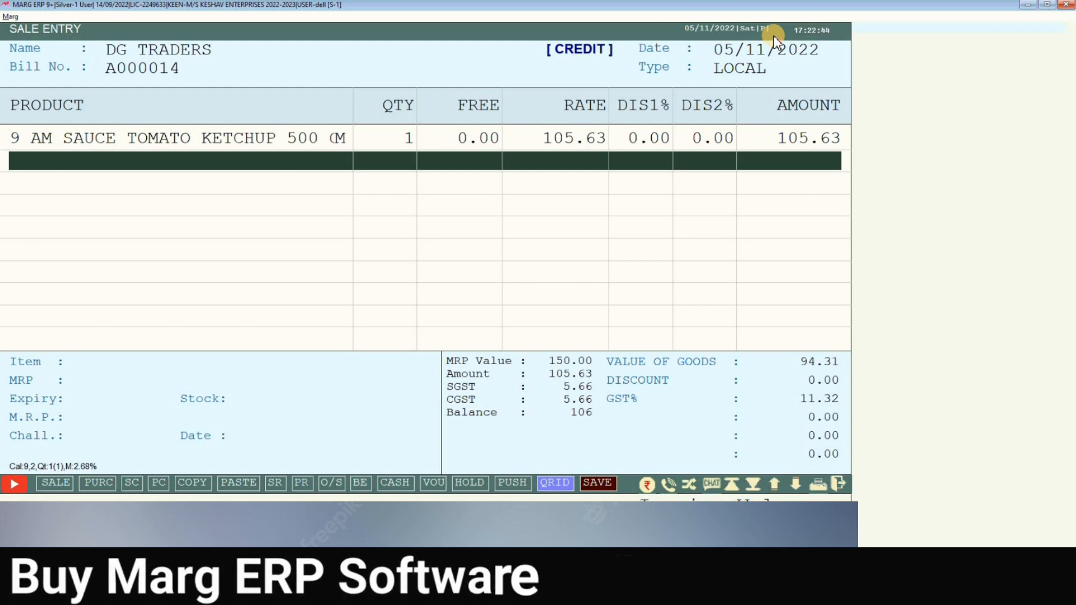
- Save the DG TRADERS wholesale bill despite the loss alert, keep the default bill levies, and return to the home screen
key("Escape")
key("Escape")
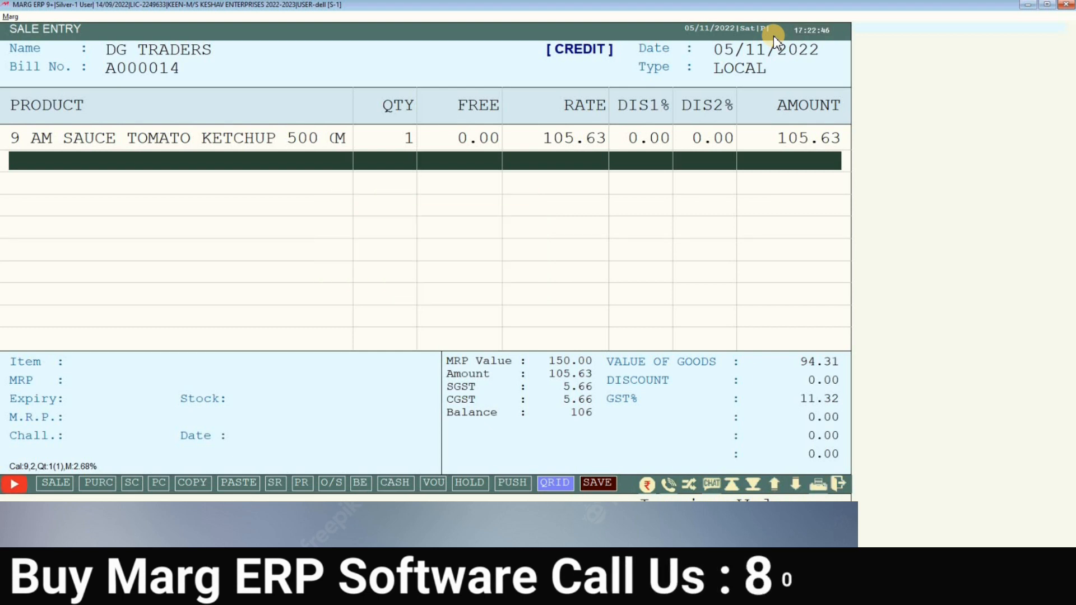
key("Return")
key("Right")
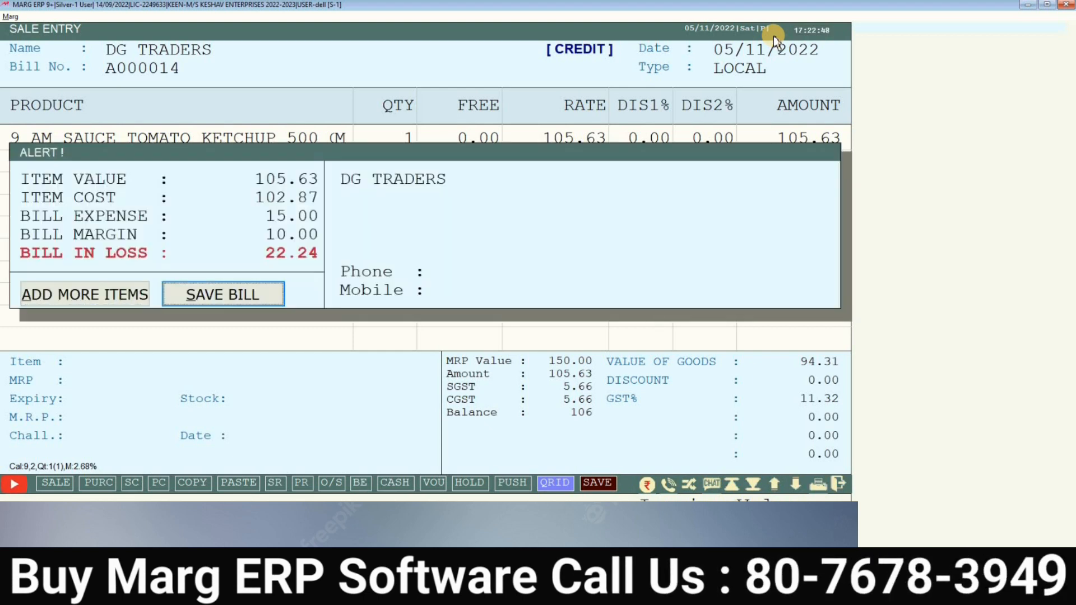
key("Return")
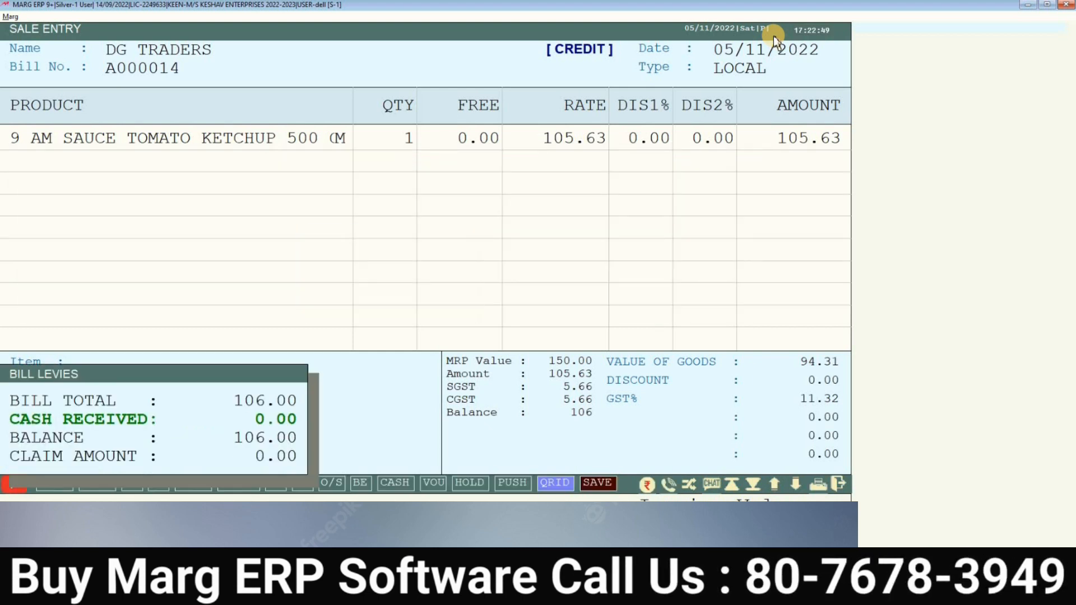
key("Escape")
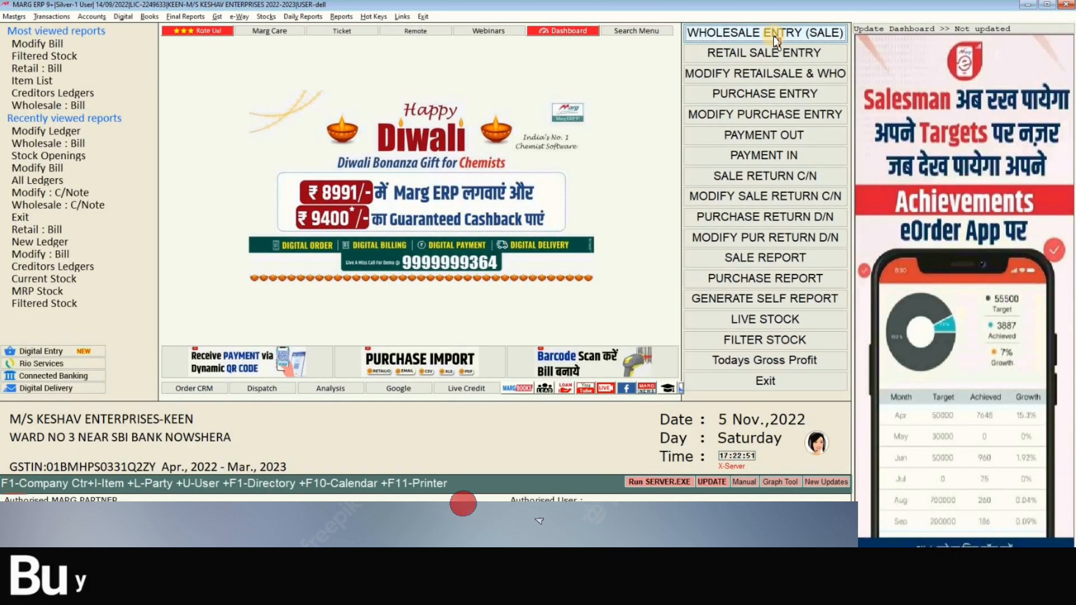
- Start another retail sale bill and leave all the customer details blank
left_click(775, 37)
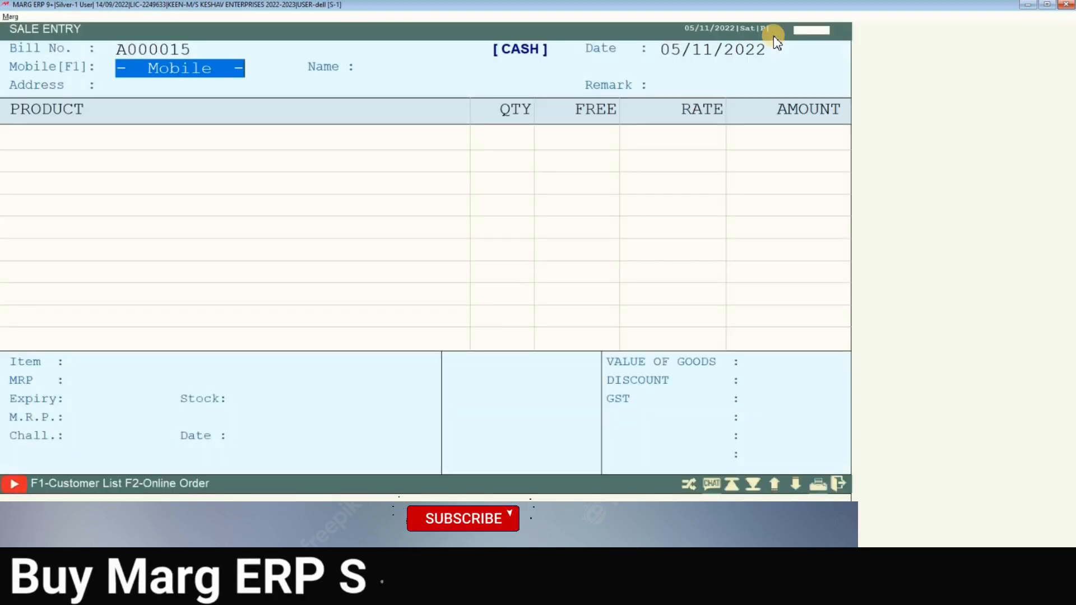
key("Return")
key("Return")
key("Return")
key("Return")
- Add one 9 AM SAUCE TOMATO KETCHUP 500 GM to the new retail bill at Rate-B 145.00
key("Return")
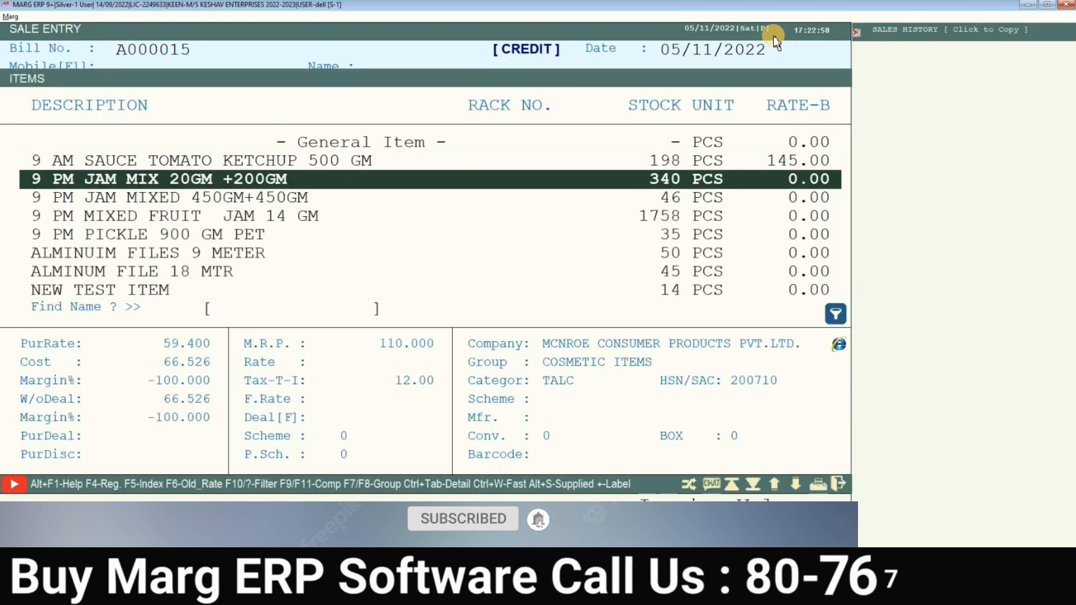
key("Return")
key("Return")
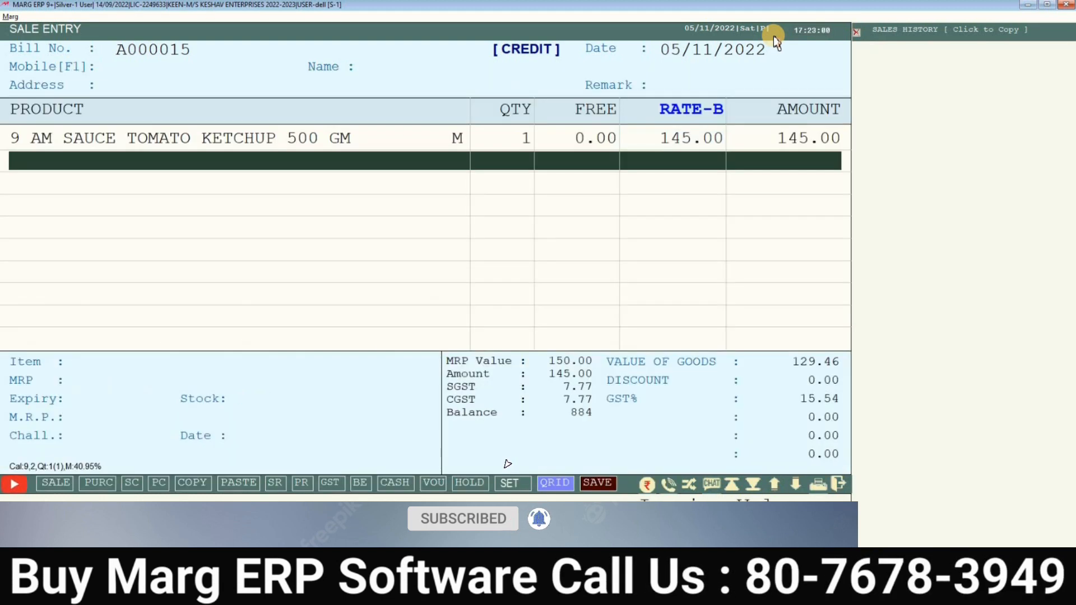